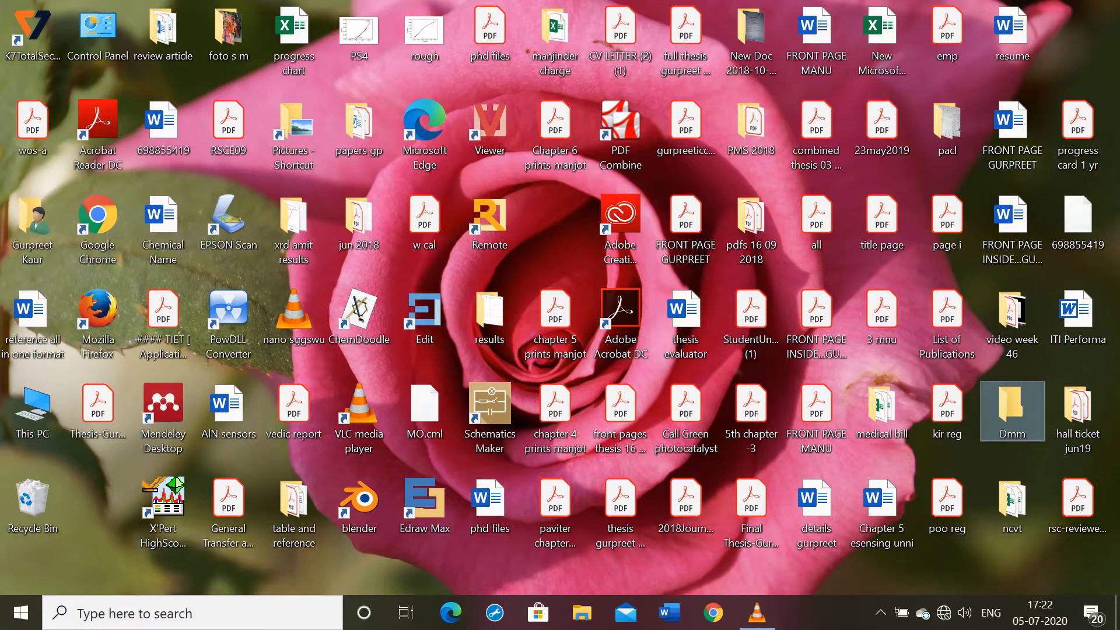
# Step: Open the Dmm folder on the desktop and create a new folder named test inside it
pyautogui.doubleClick(1012, 411)
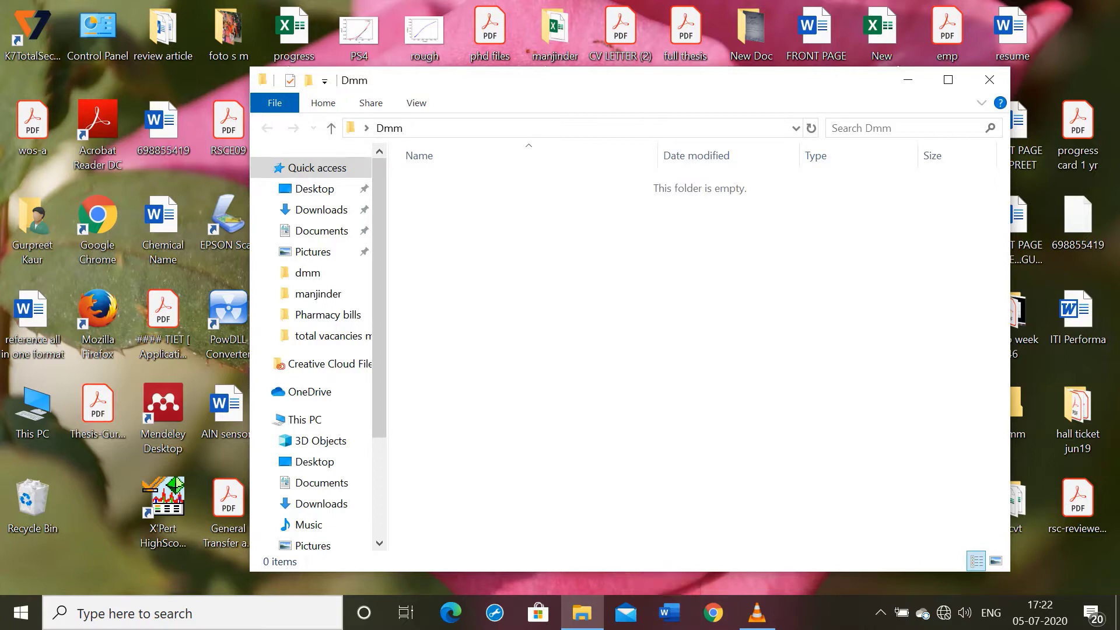
pyautogui.rightClick(581, 392)
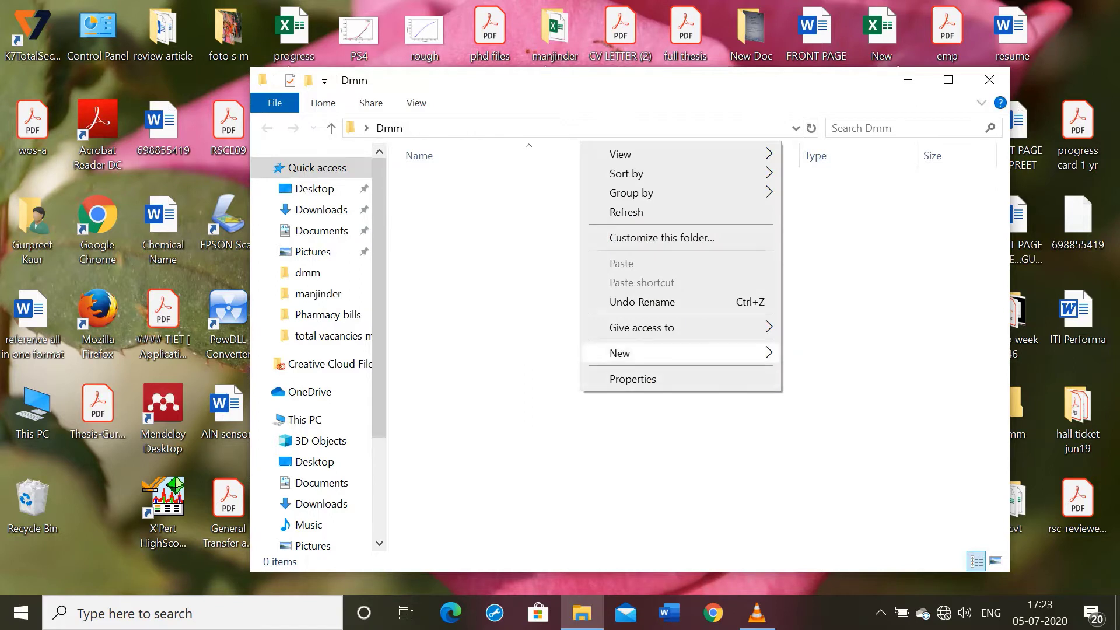
pyautogui.moveTo(619, 353)
pyautogui.click(819, 354)
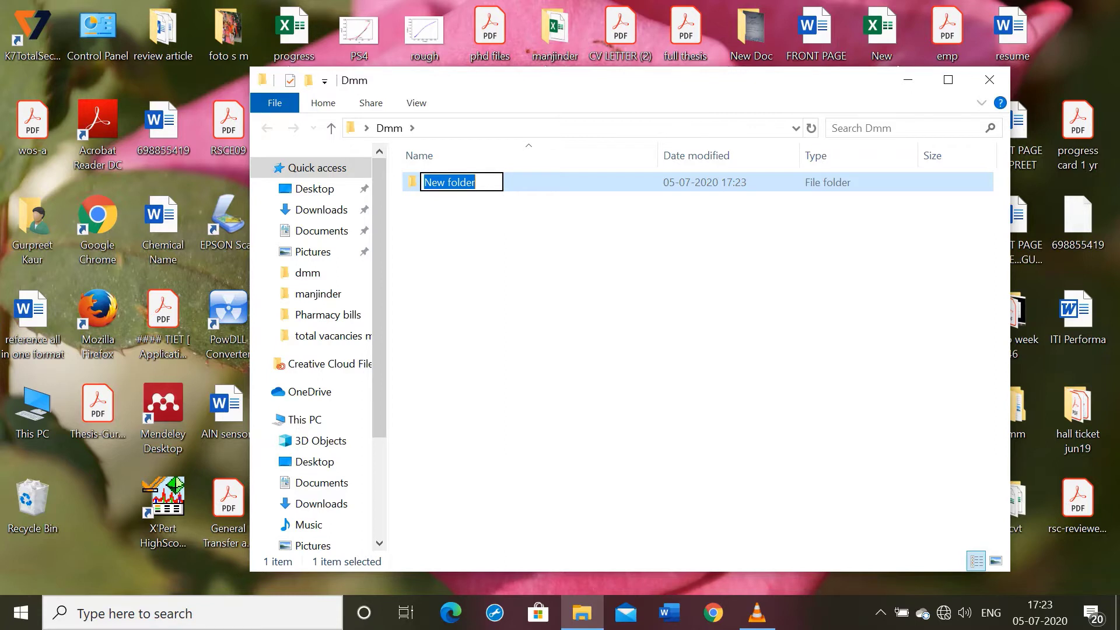
pyautogui.write('test')
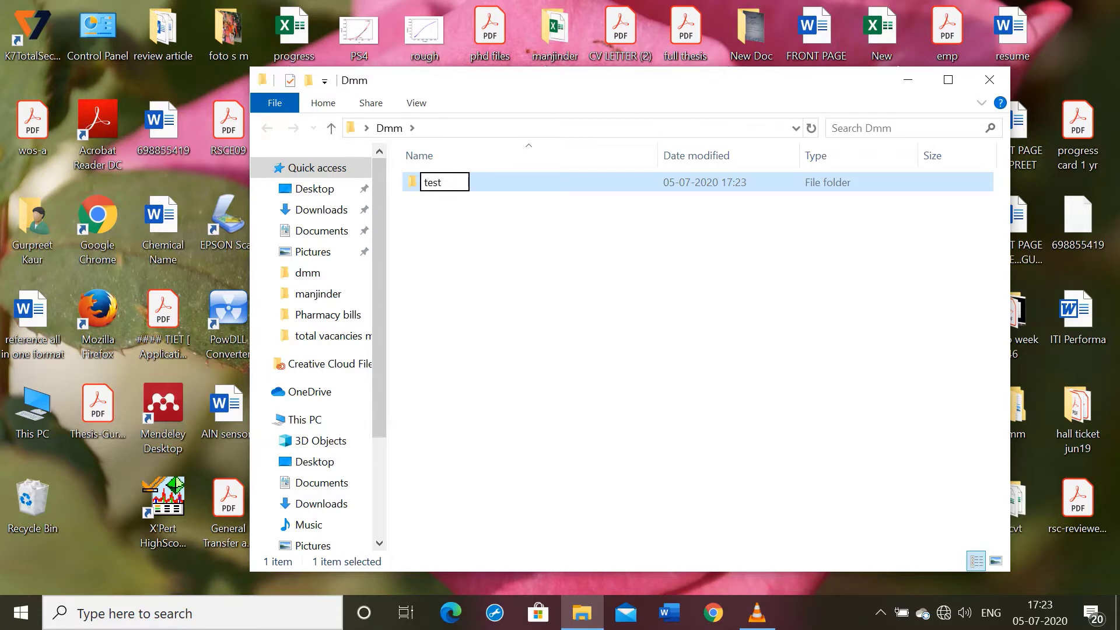
pyautogui.press('Return')
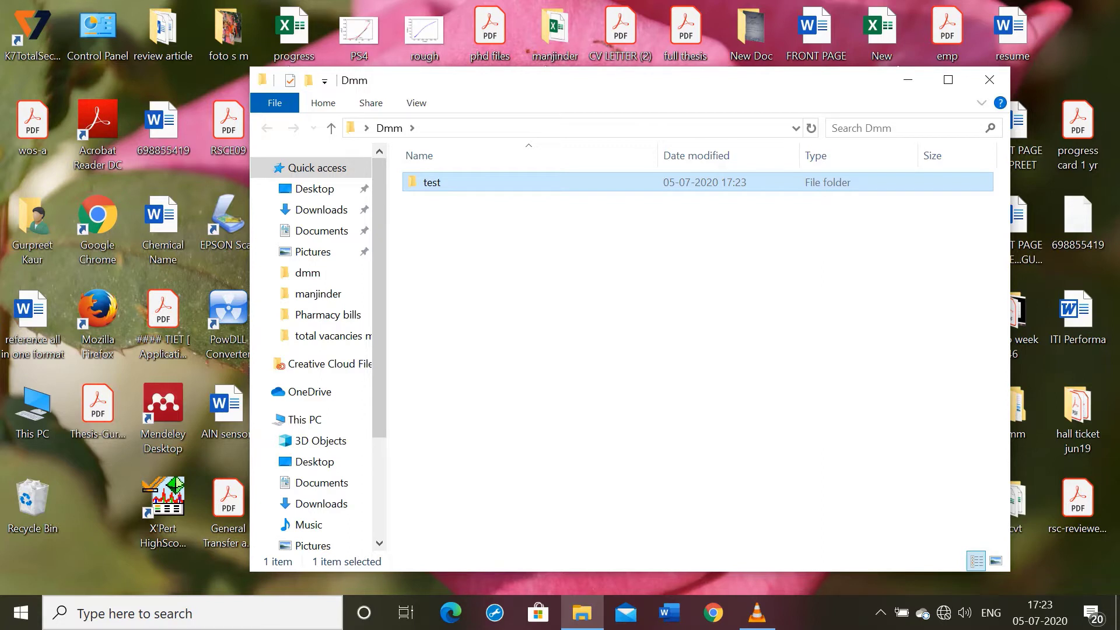
pyautogui.click(688, 339)
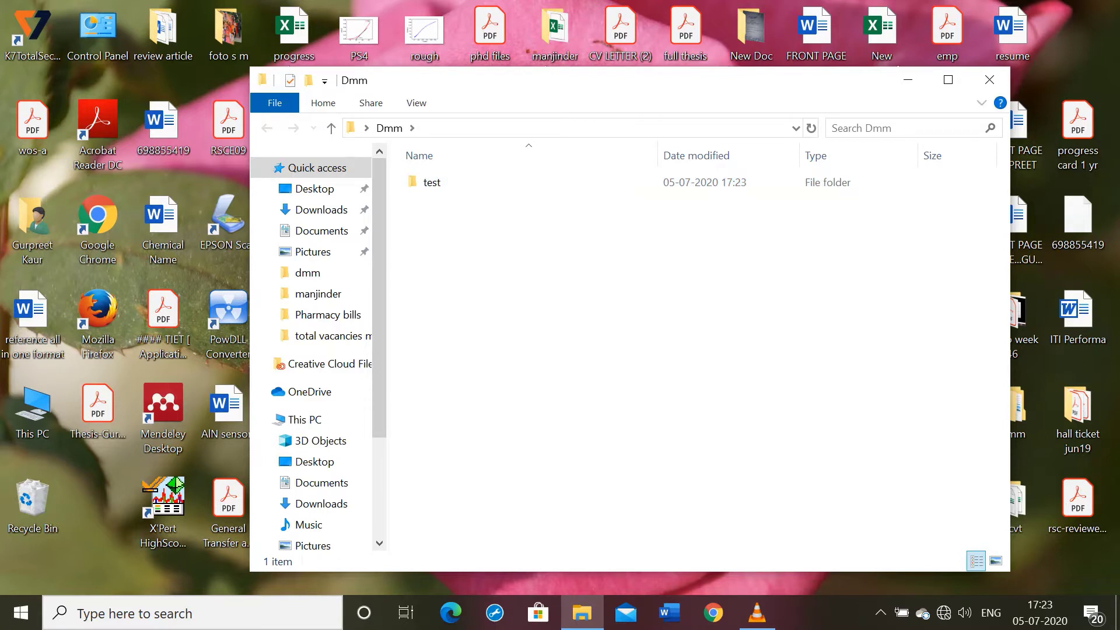
# Step: Create a Microsoft Word document named test1 in the Dmm folder, and minimize the folder window
pyautogui.rightClick(481, 320)
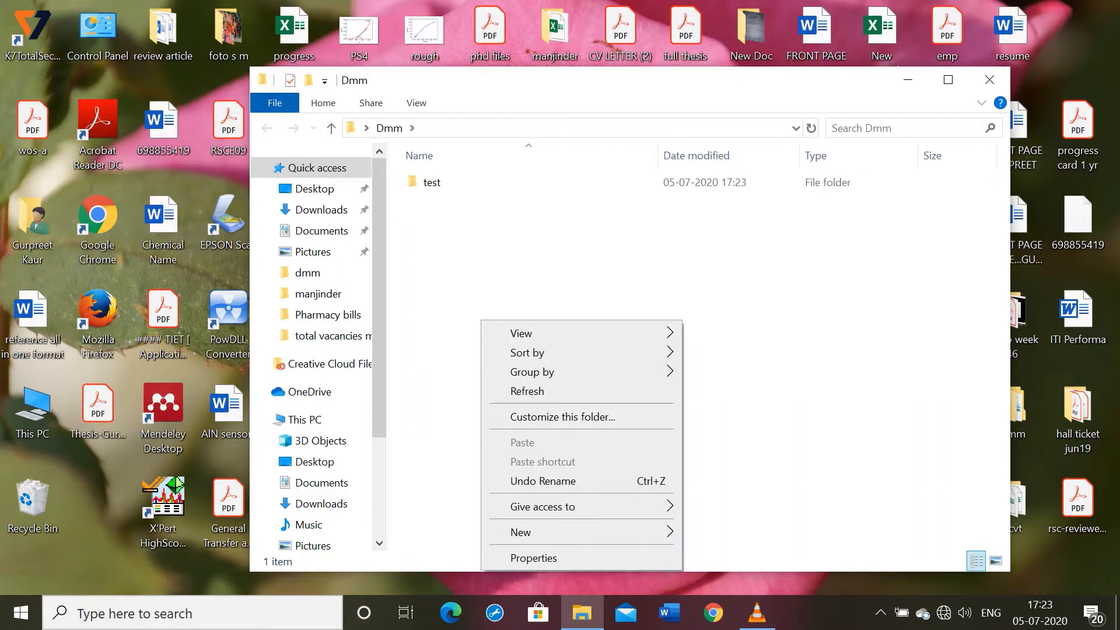
pyautogui.moveTo(525, 532)
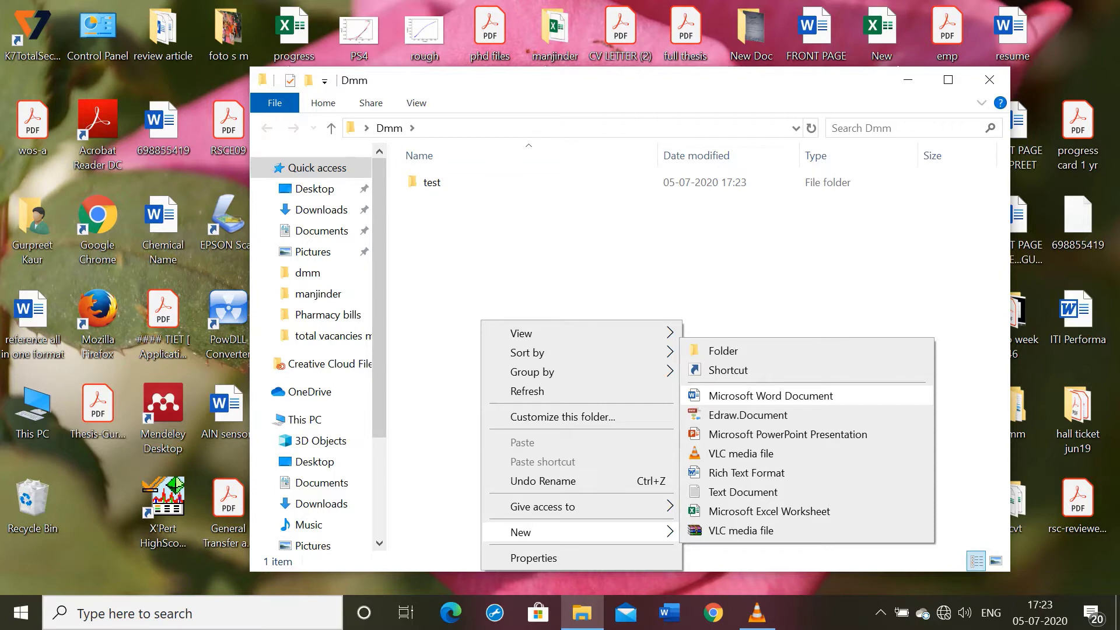
pyautogui.click(770, 396)
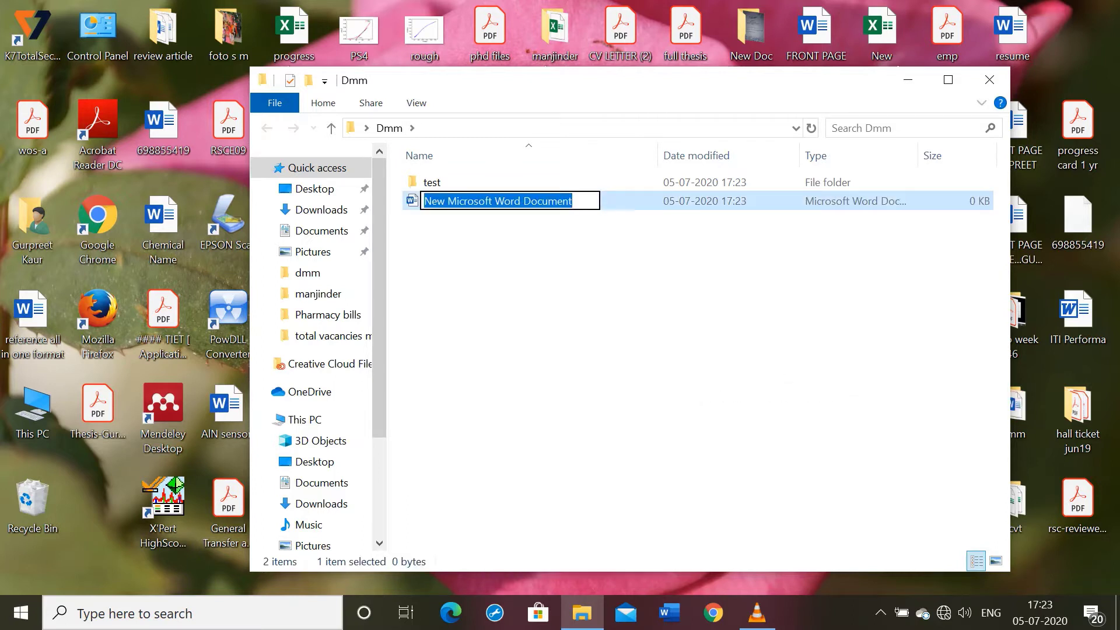
pyautogui.write('test1')
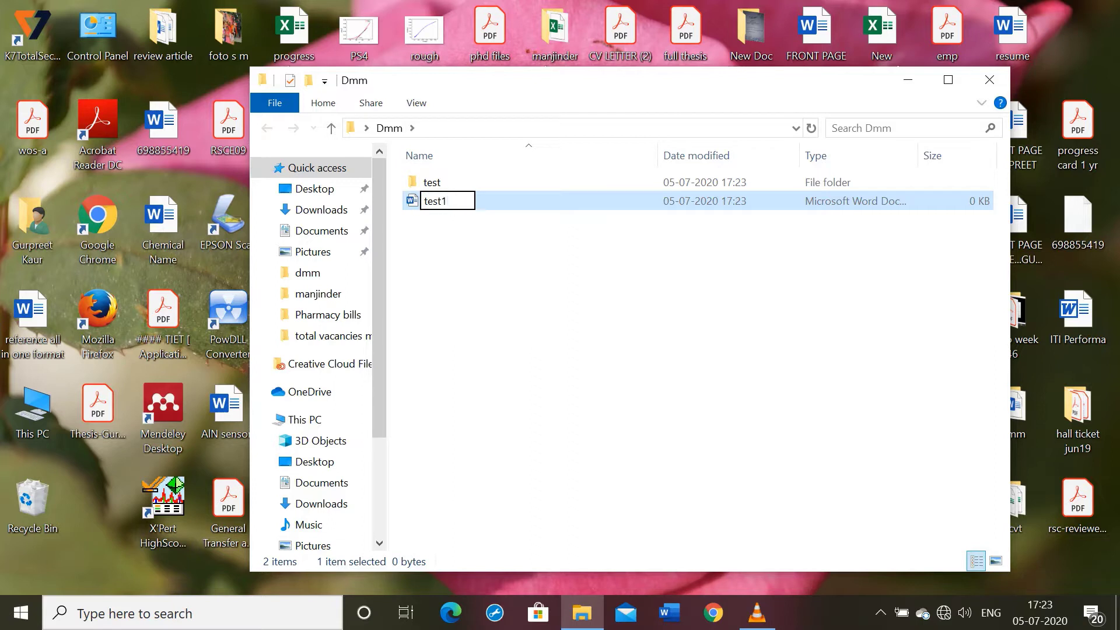
pyautogui.press('Return')
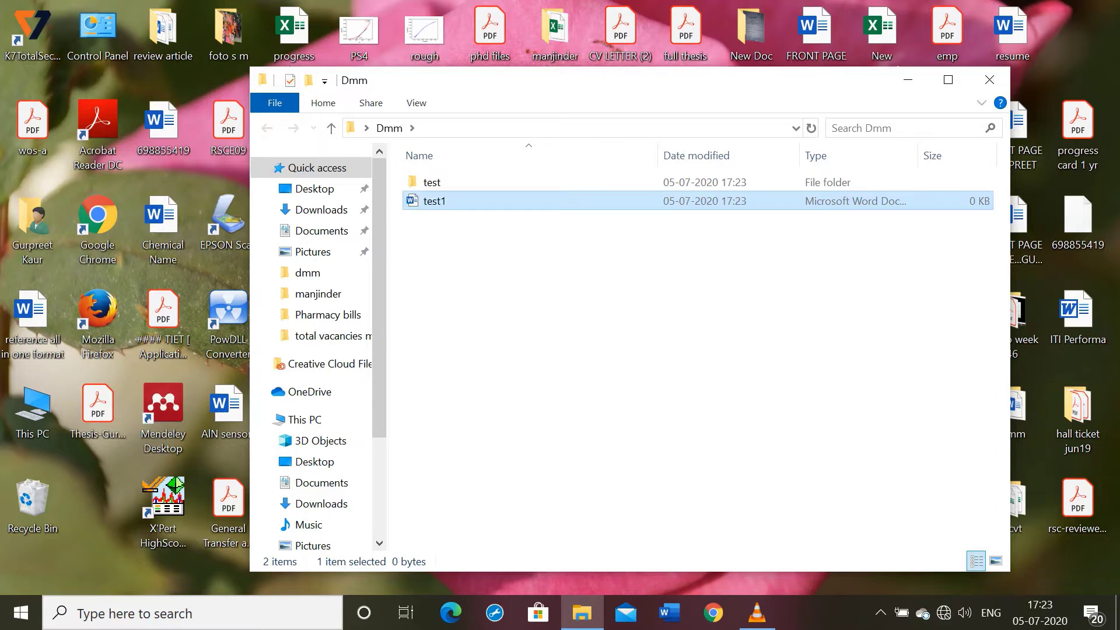
pyautogui.click(908, 79)
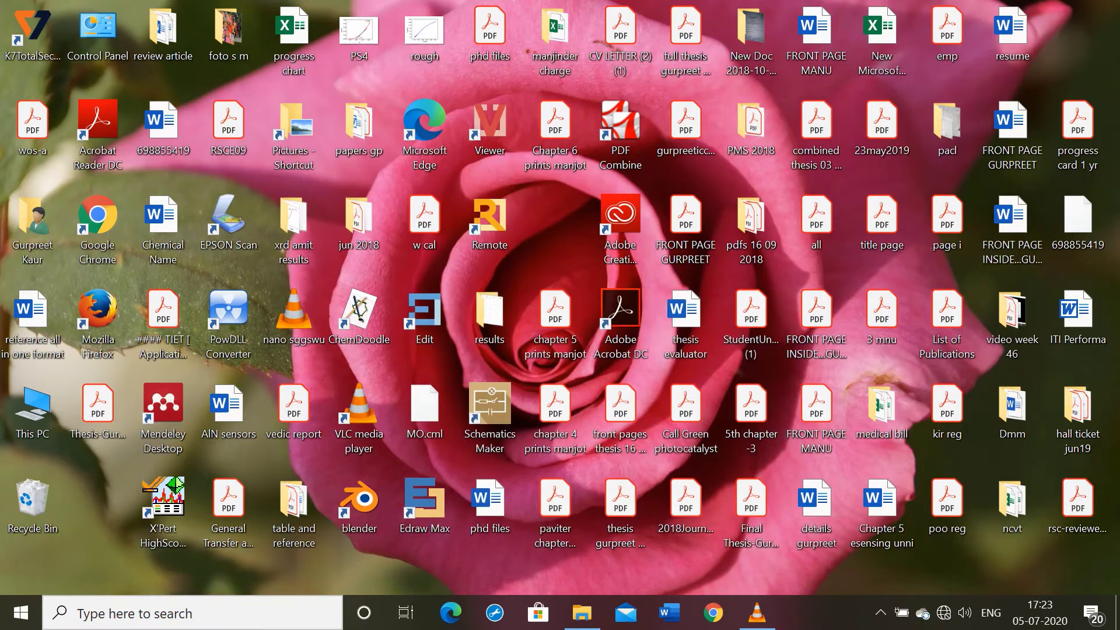
# Step: Search the desktop folder video week 46 for "Employi", and return to its full file list
pyautogui.doubleClick(1012, 323)
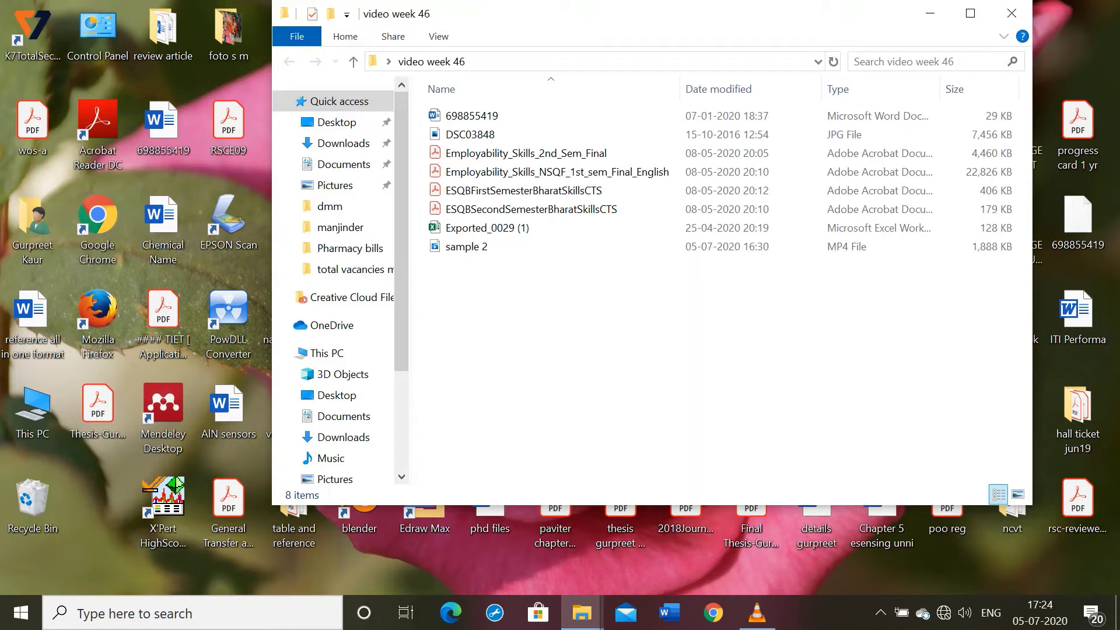
pyautogui.click(927, 62)
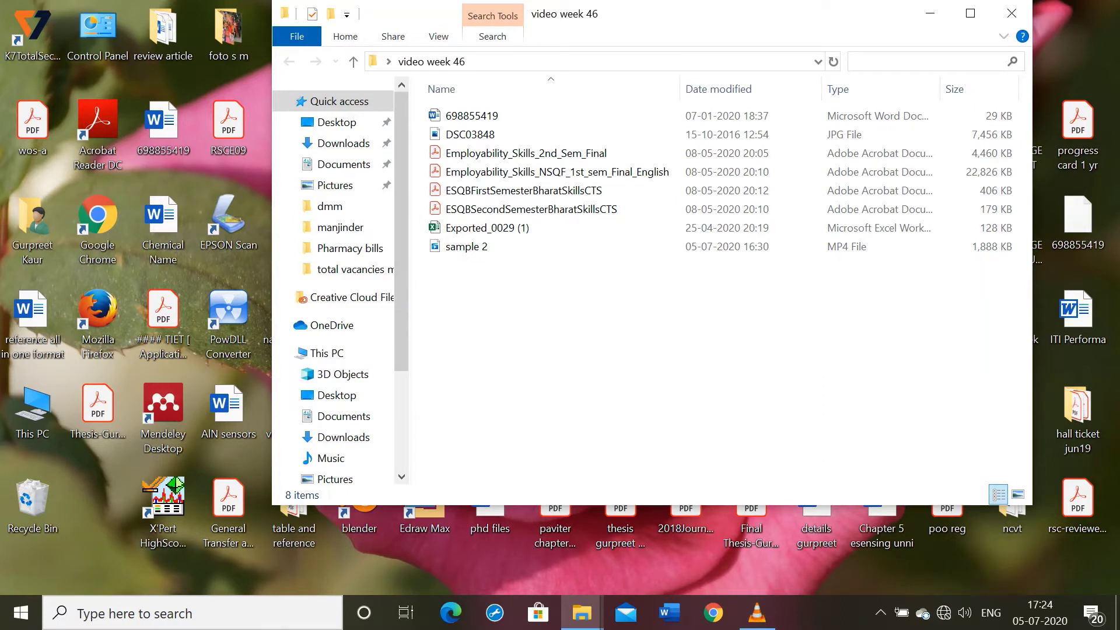
pyautogui.click(870, 153)
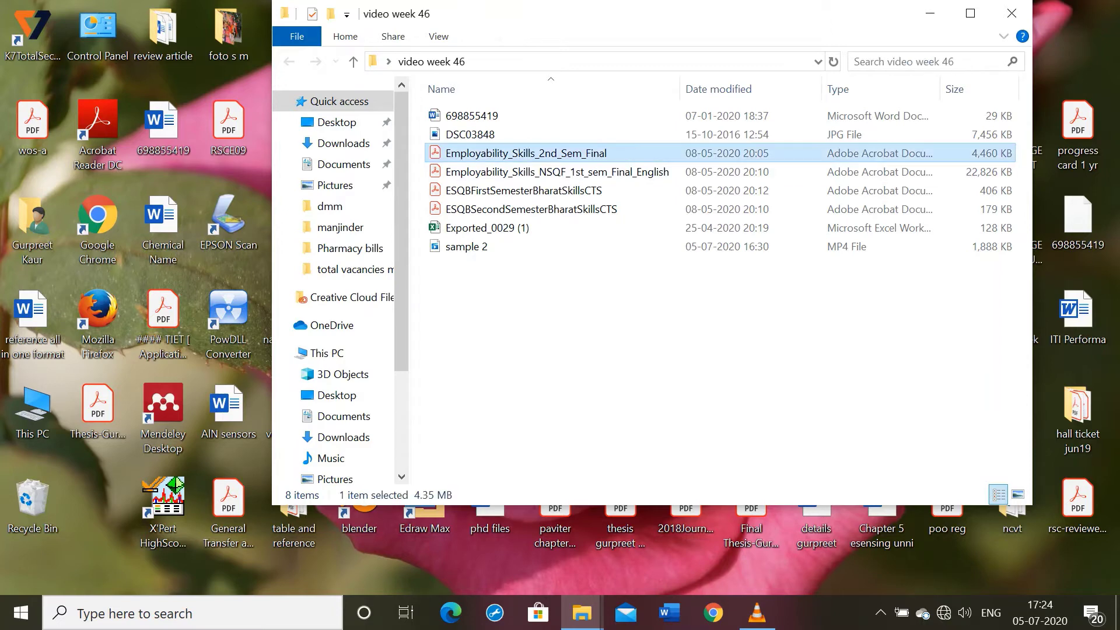
pyautogui.click(874, 90)
pyautogui.click(893, 61)
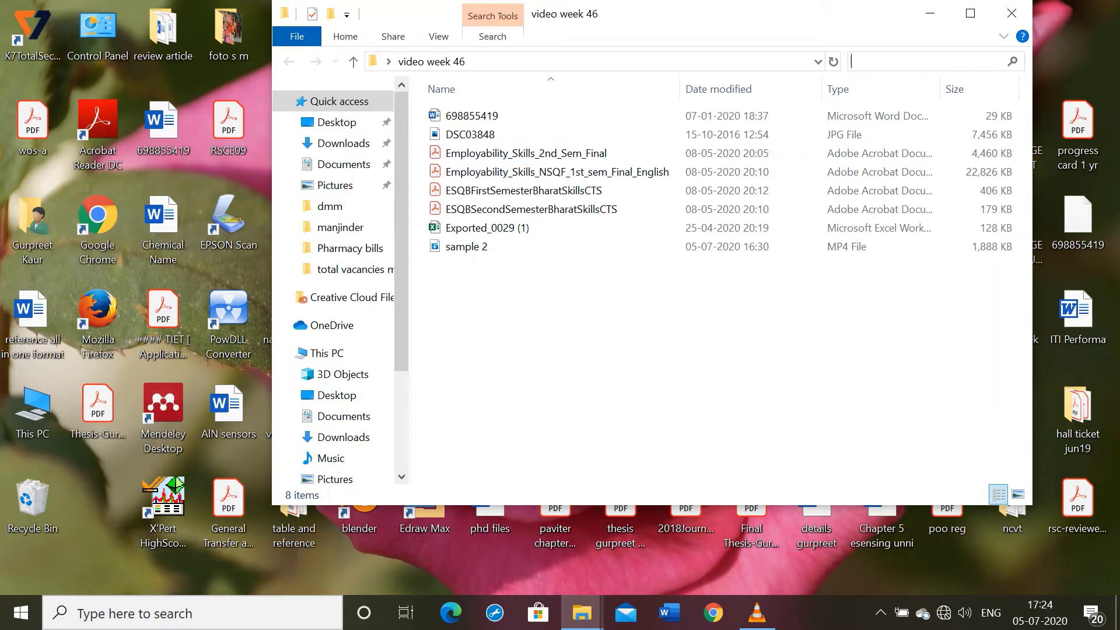
pyautogui.write('Emp')
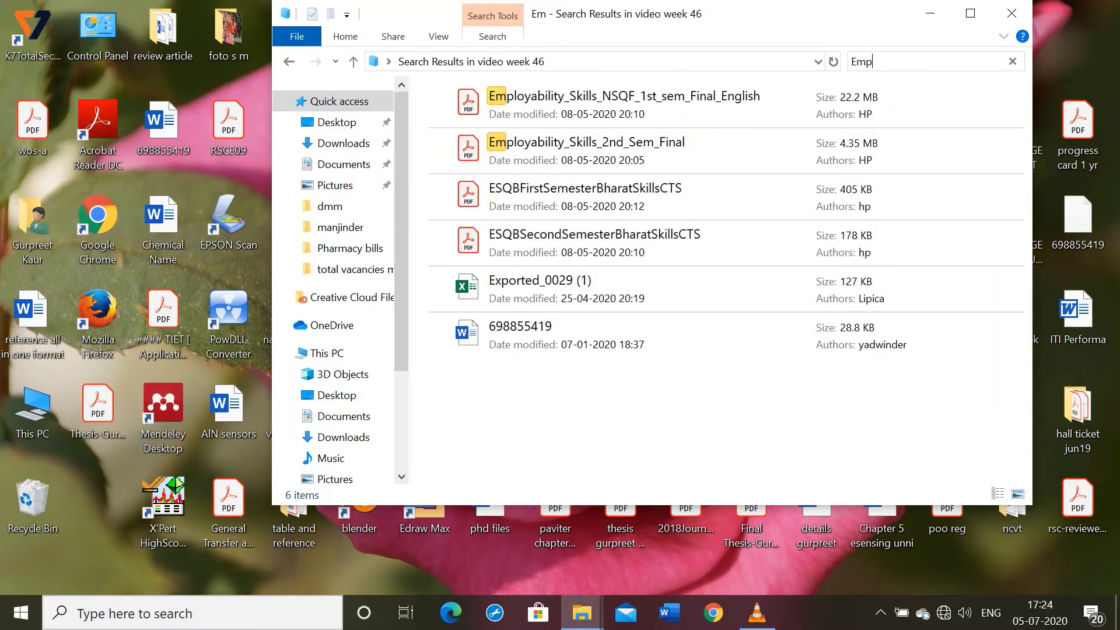
pyautogui.write('loyi')
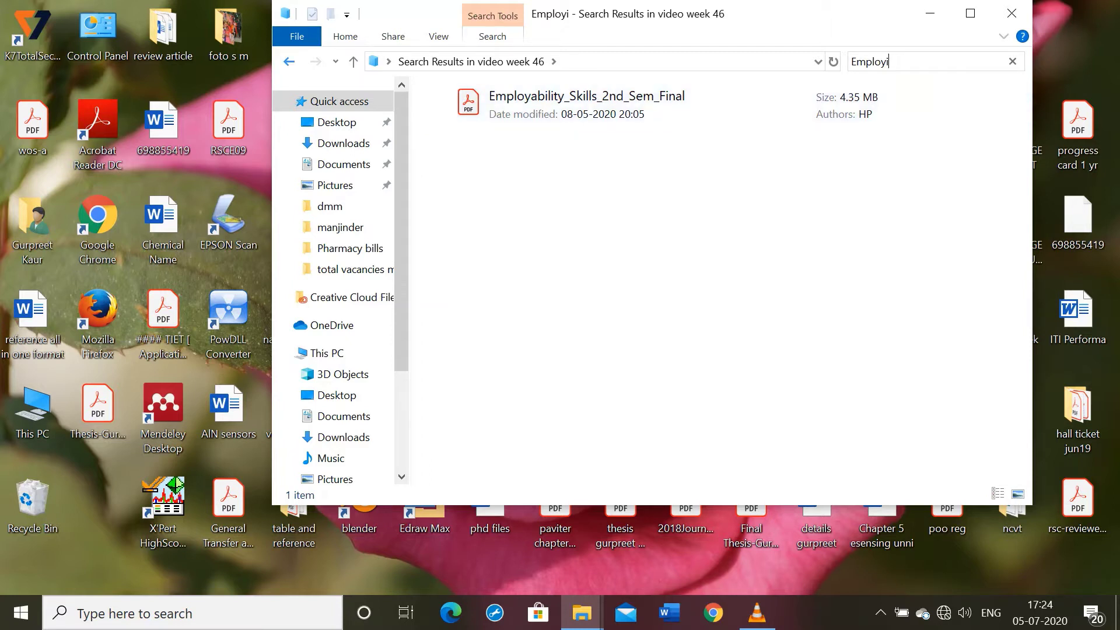
pyautogui.click(289, 61)
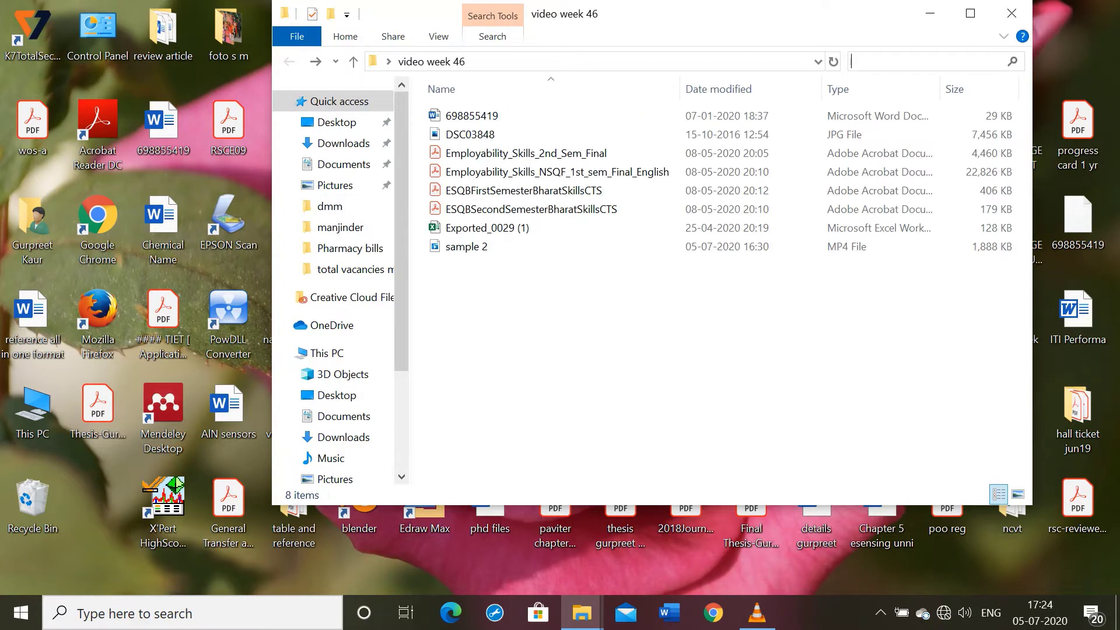
# Step: Sort the files in the video week 46 folder by name in descending order
pyautogui.rightClick(584, 132)
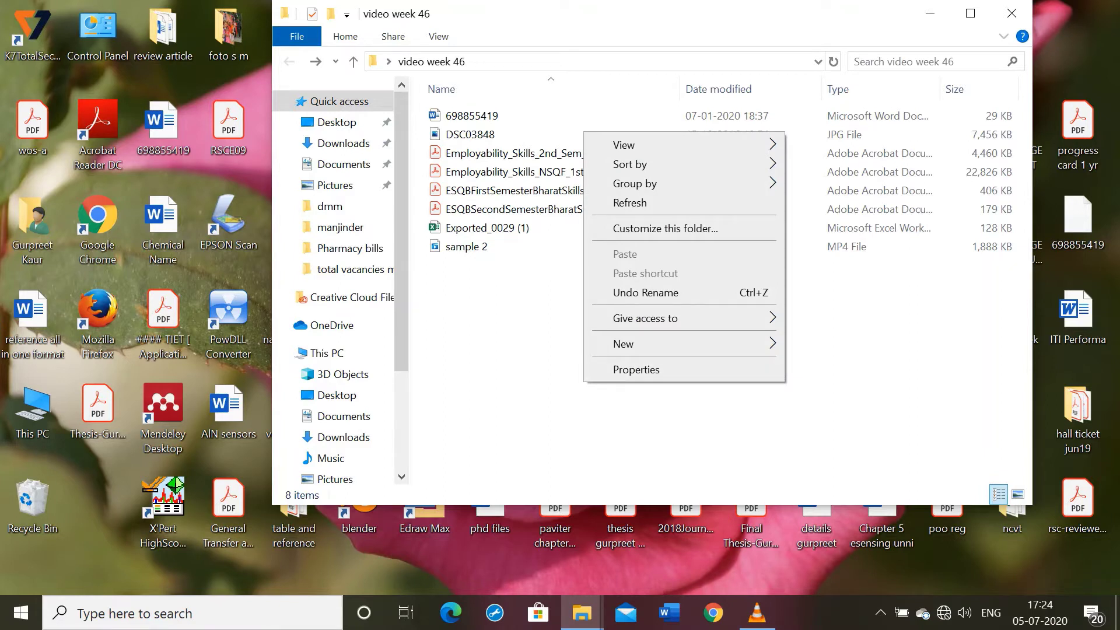
pyautogui.moveTo(671, 164)
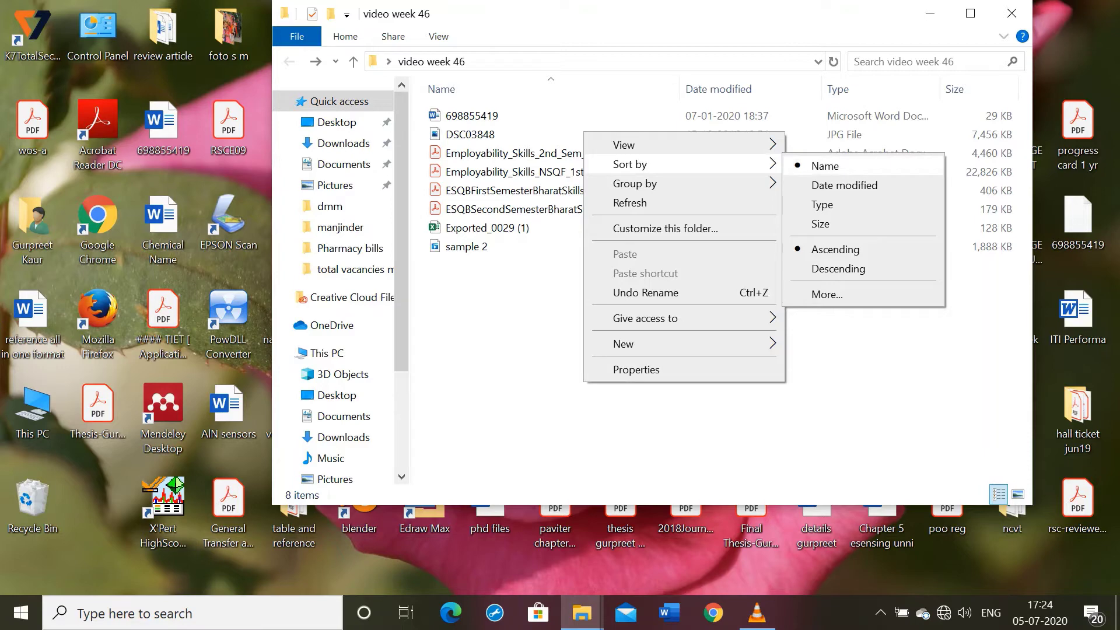
pyautogui.click(838, 268)
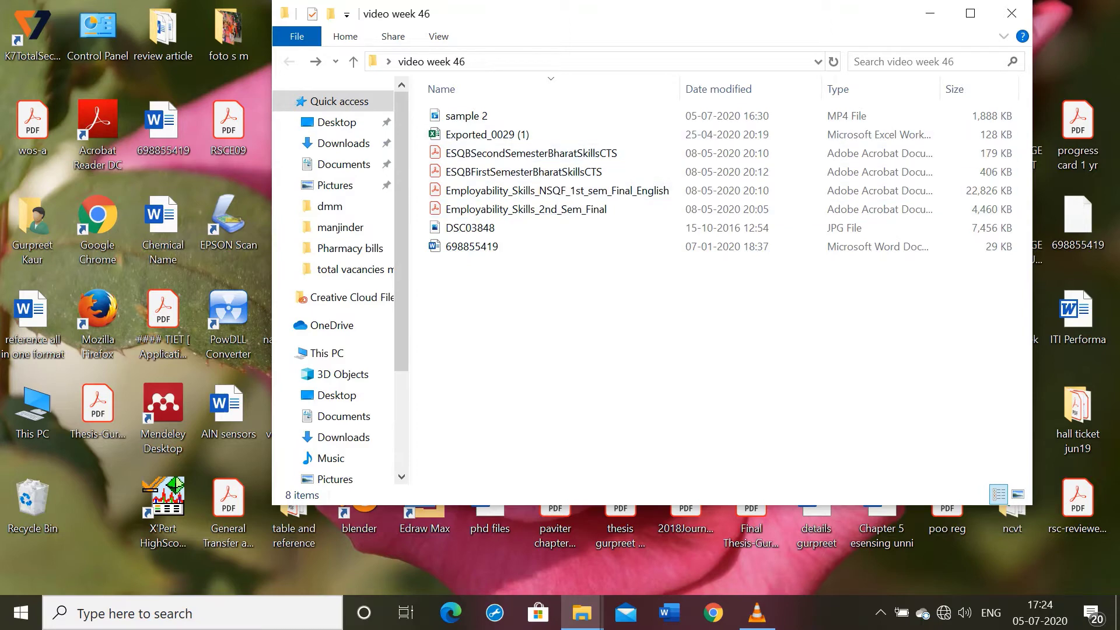
# Step: Sort the files in the video week 46 folder by date modified
pyautogui.rightClick(545, 334)
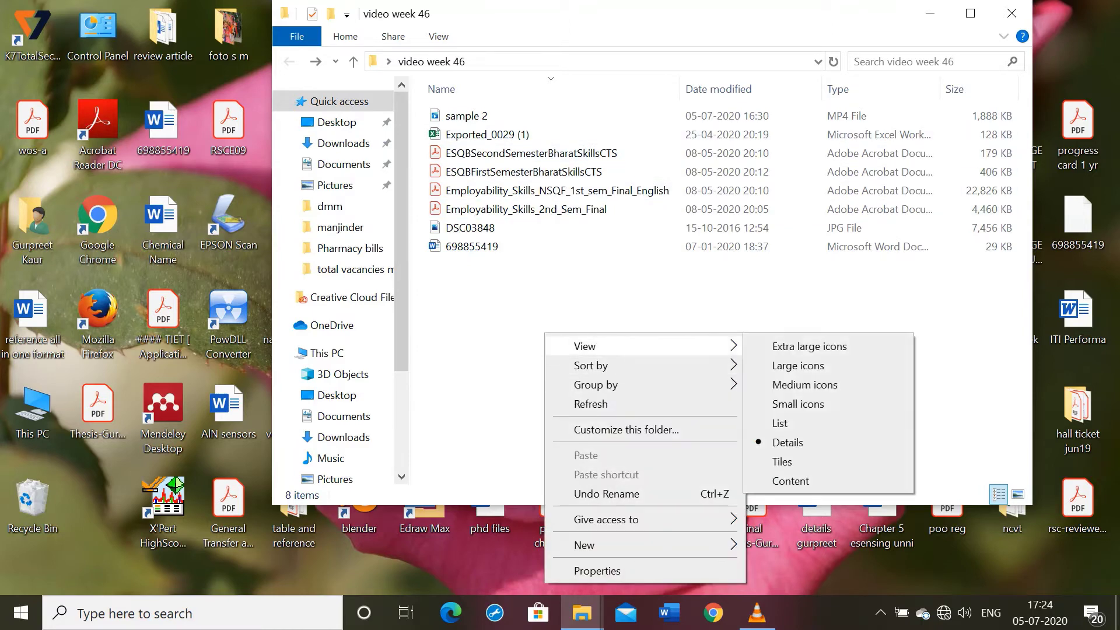
pyautogui.moveTo(642, 365)
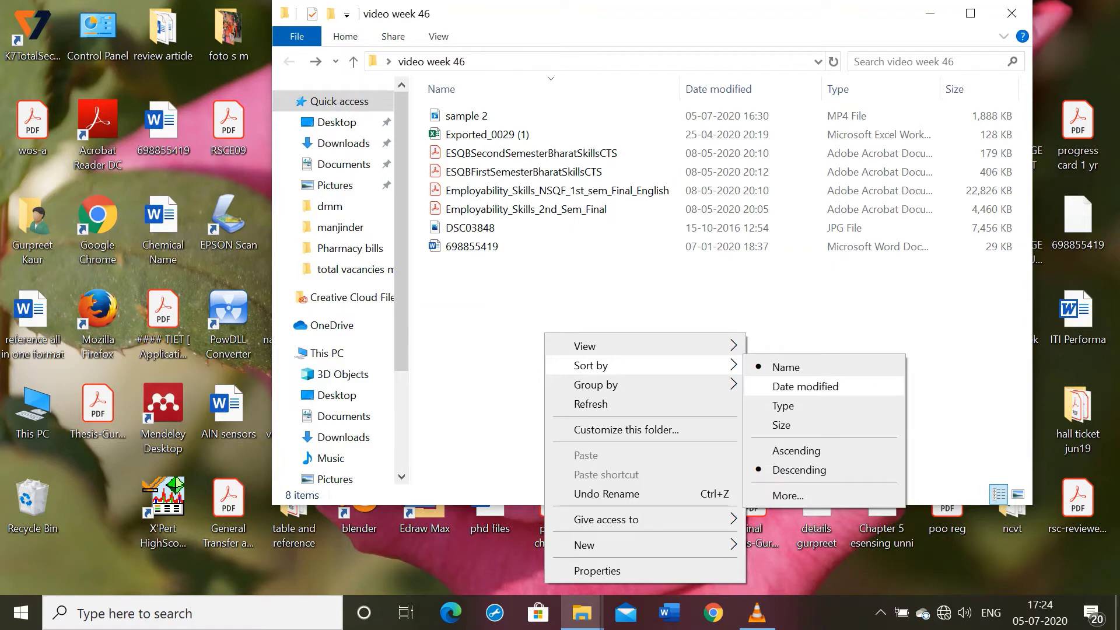
pyautogui.click(805, 386)
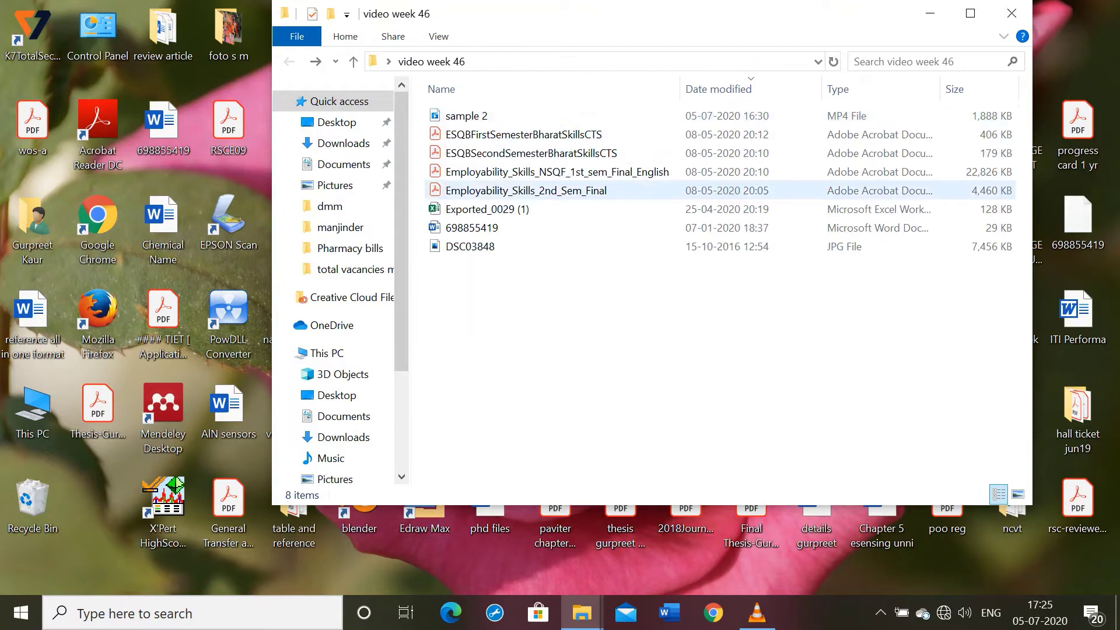
# Step: Sort the files by type and select the PDFs, the JPG, the Excel workbook, the Word document and the MP4 in turn
pyautogui.rightClick(686, 300)
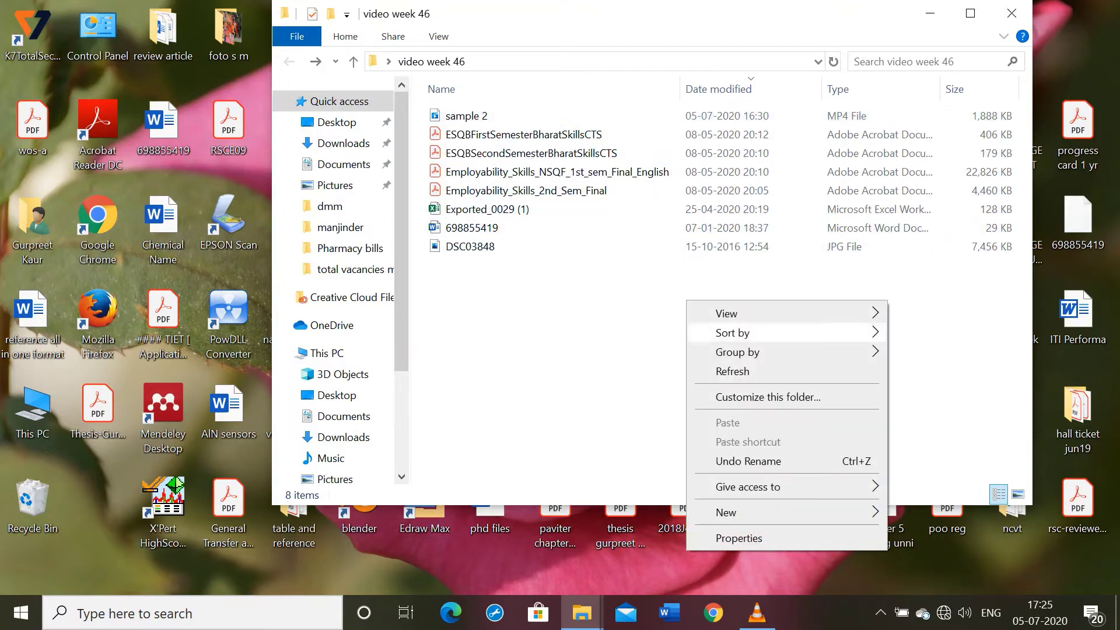
pyautogui.moveTo(758, 332)
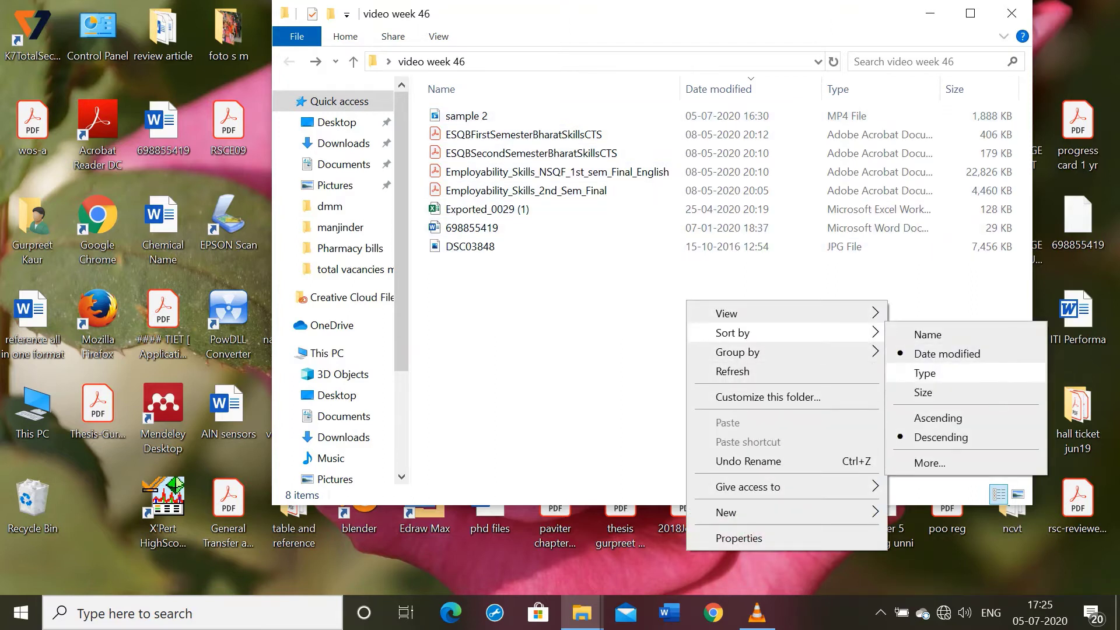
pyautogui.click(924, 373)
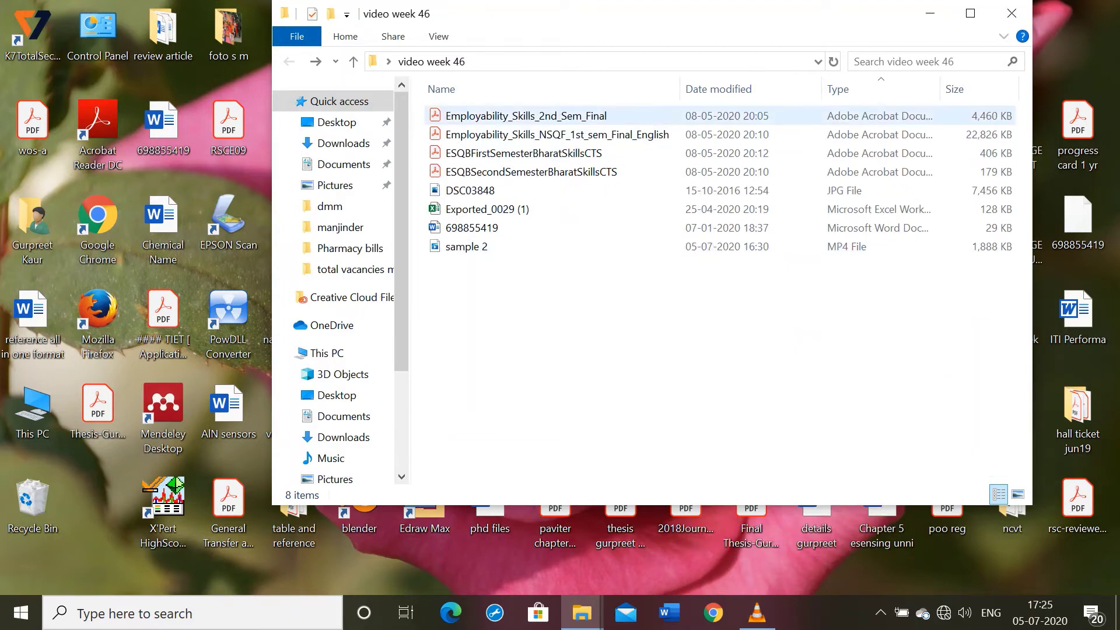
pyautogui.moveTo(422, 116); pyautogui.dragTo(454, 175)
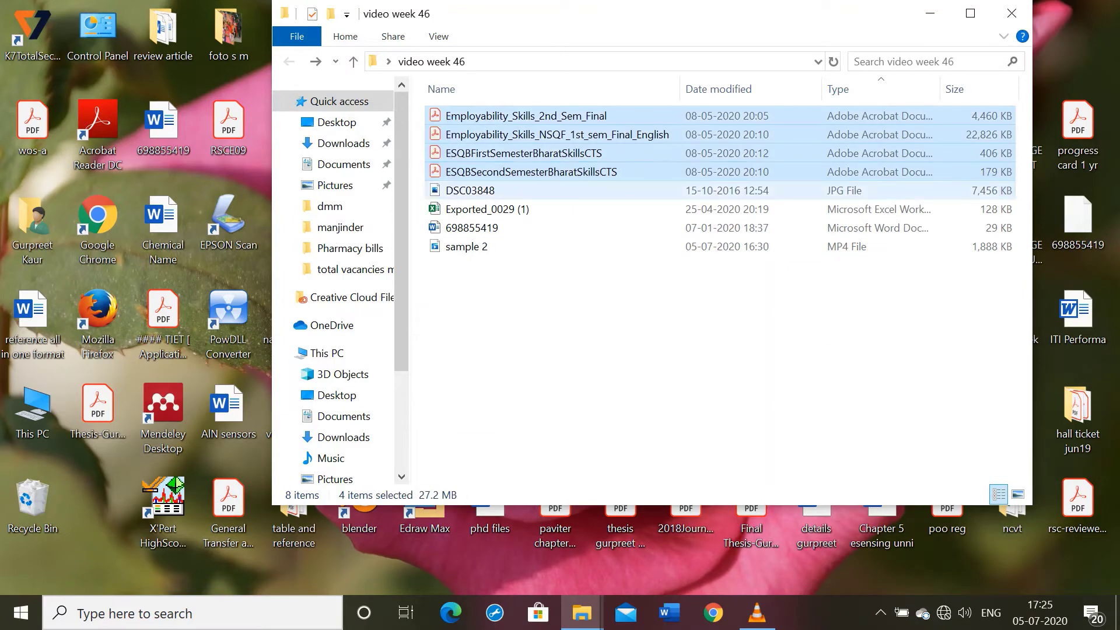
pyautogui.click(456, 188)
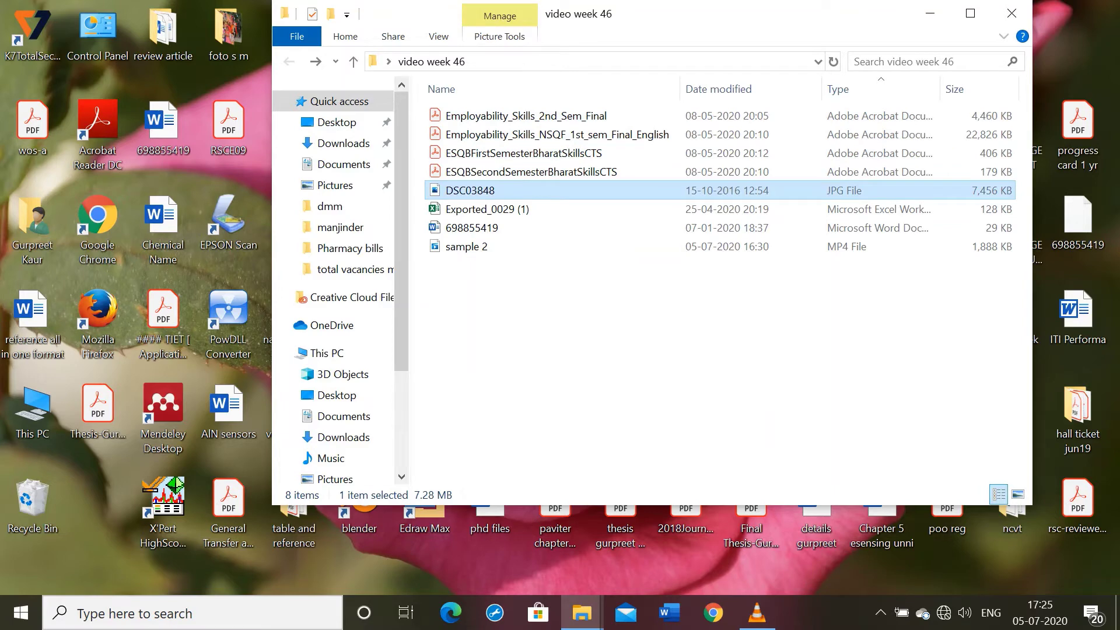
pyautogui.click(469, 209)
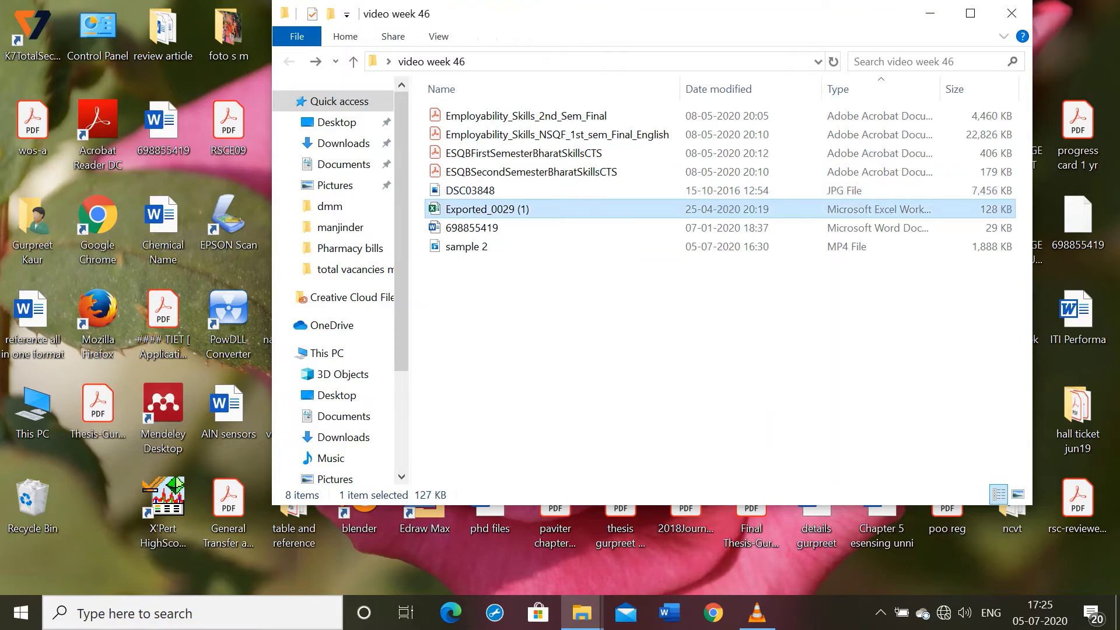
pyautogui.click(471, 228)
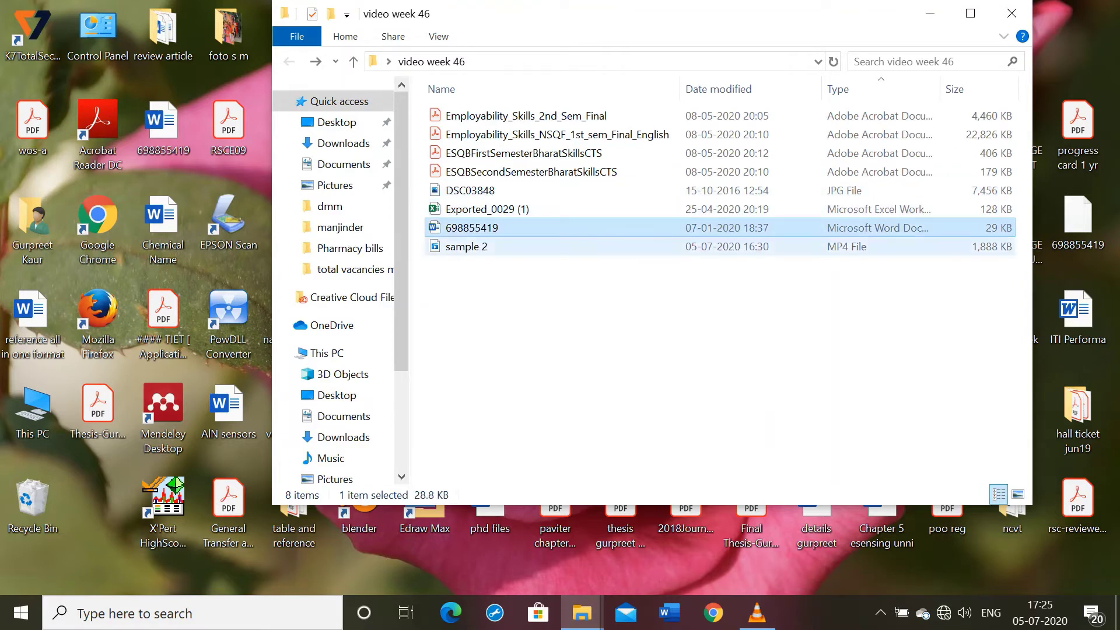
pyautogui.click(466, 246)
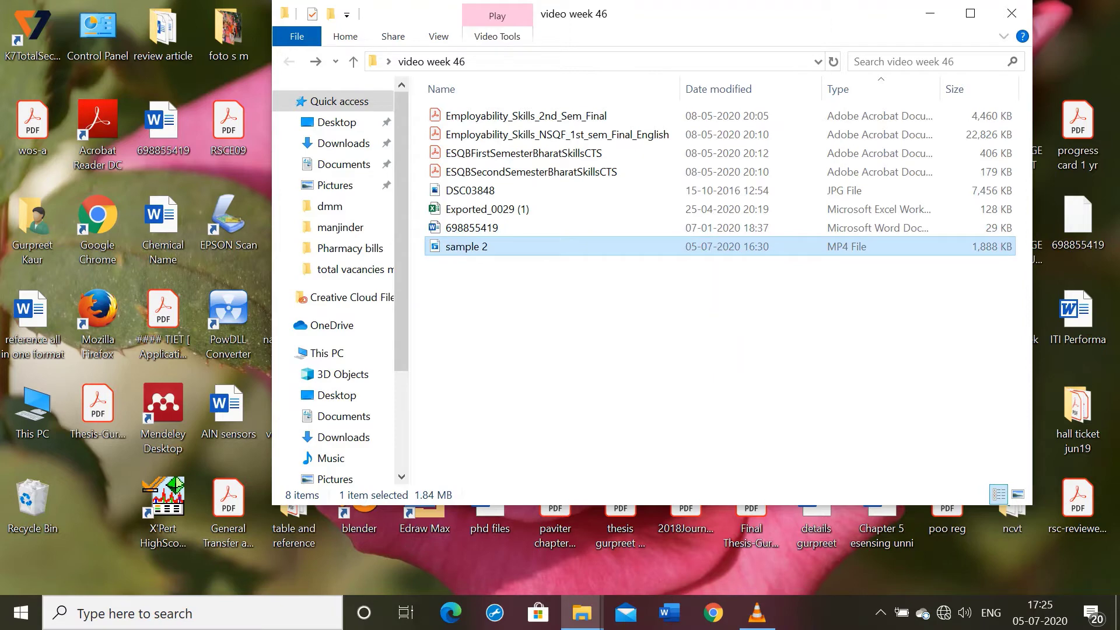
# Step: Sort the files in the video week 46 folder by size
pyautogui.rightClick(623, 295)
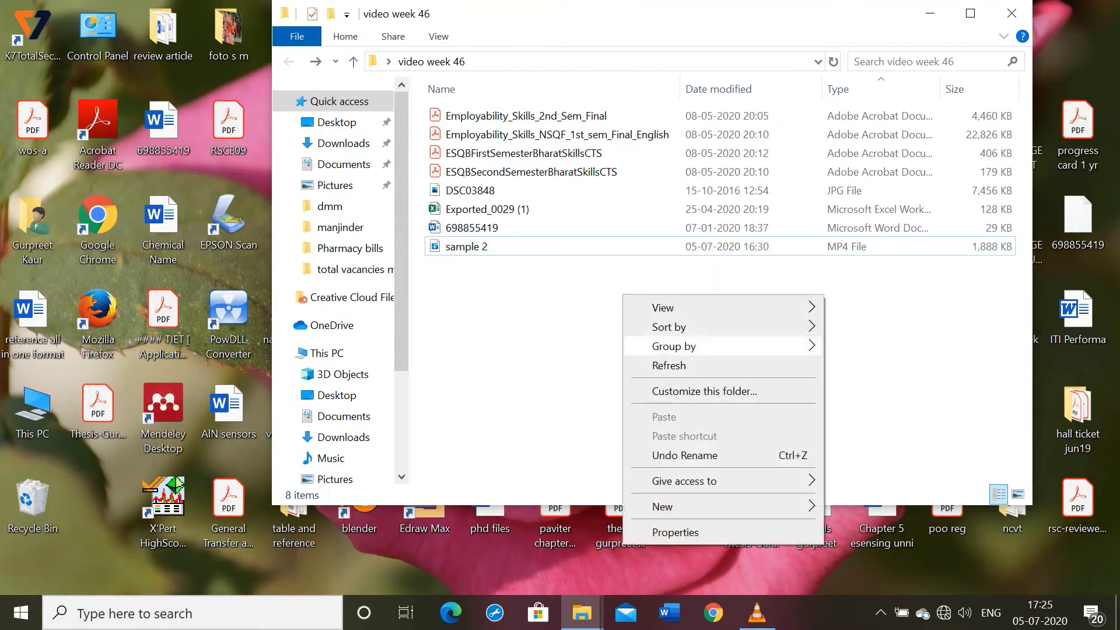
pyautogui.moveTo(671, 326)
pyautogui.click(859, 386)
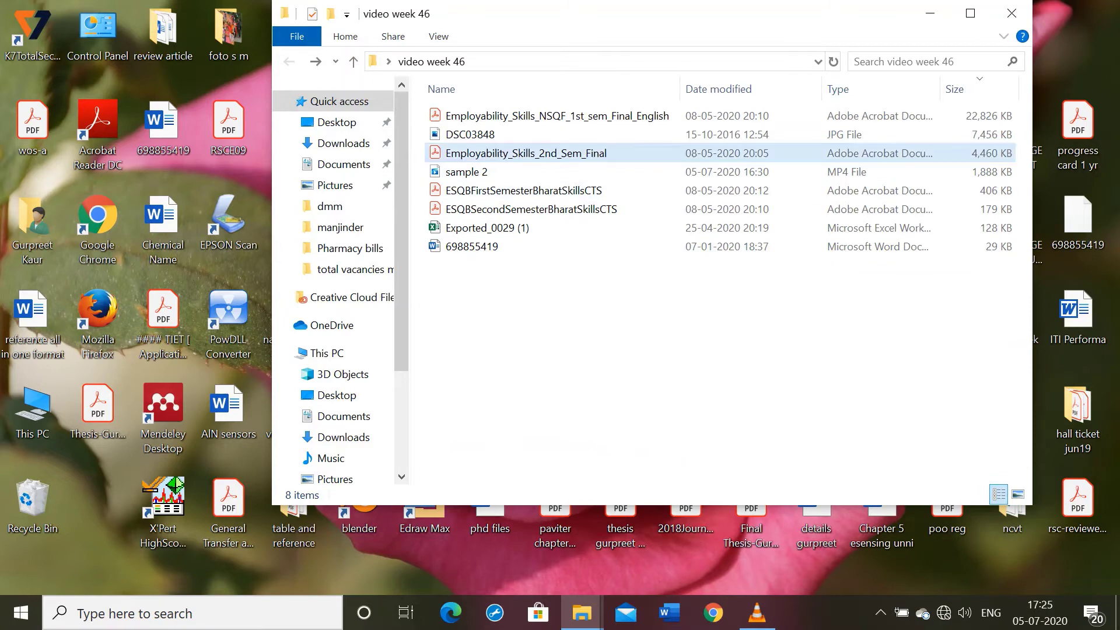
# Step: Select the three largest files in the video week 46 folder in turn, ending with Employability_Skills_NSQF_1st_sem_Final_English, and clear the selection
pyautogui.click(557, 116)
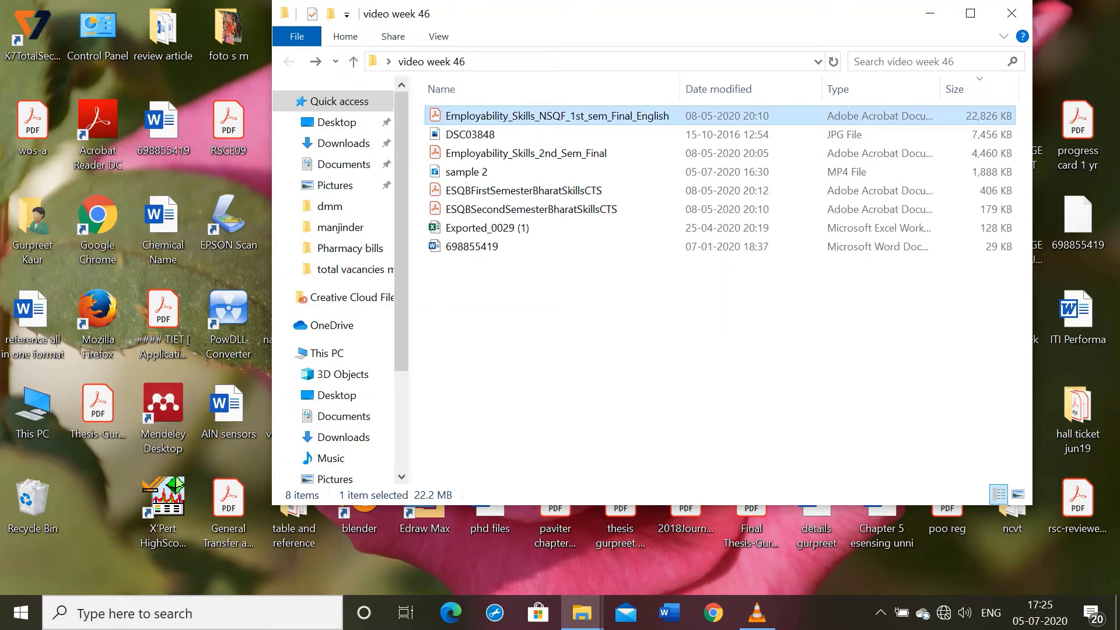
pyautogui.click(655, 134)
pyautogui.click(632, 154)
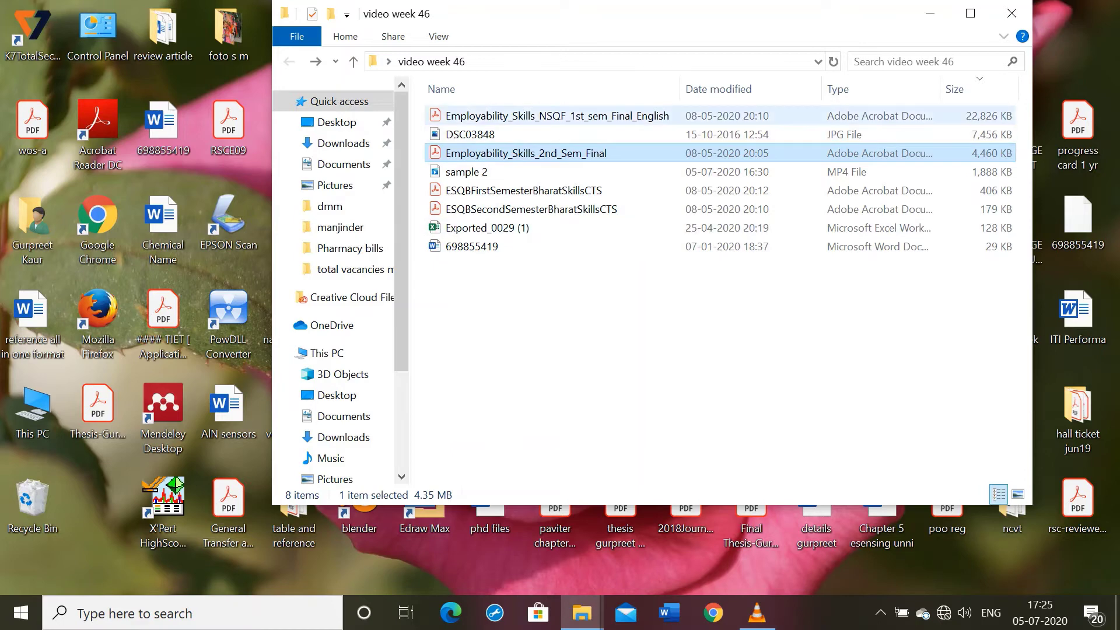
pyautogui.click(631, 116)
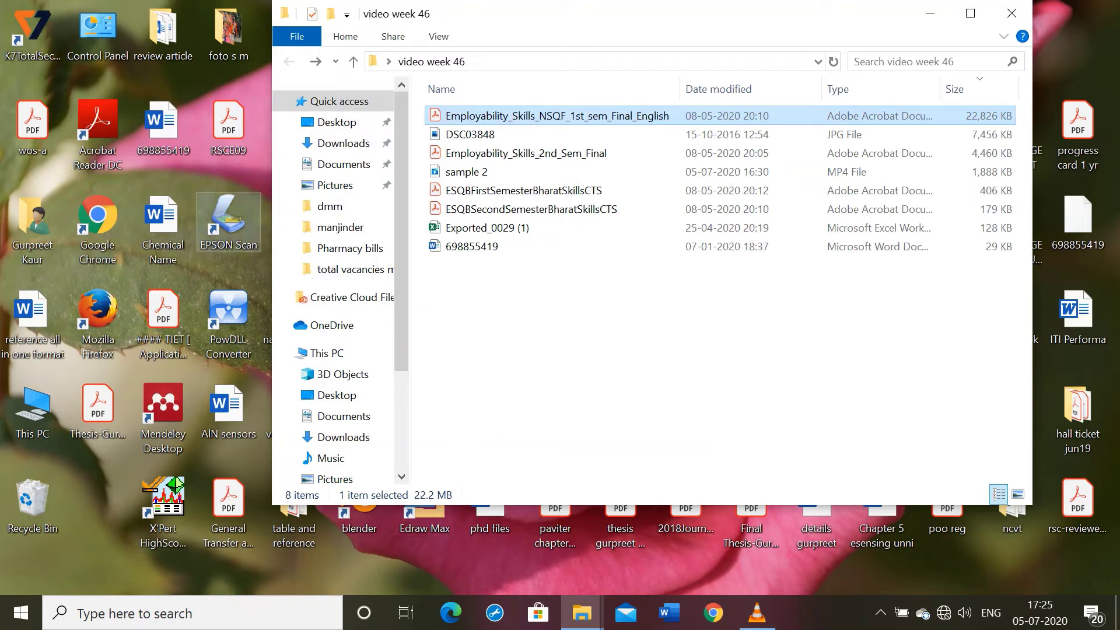
pyautogui.click(688, 327)
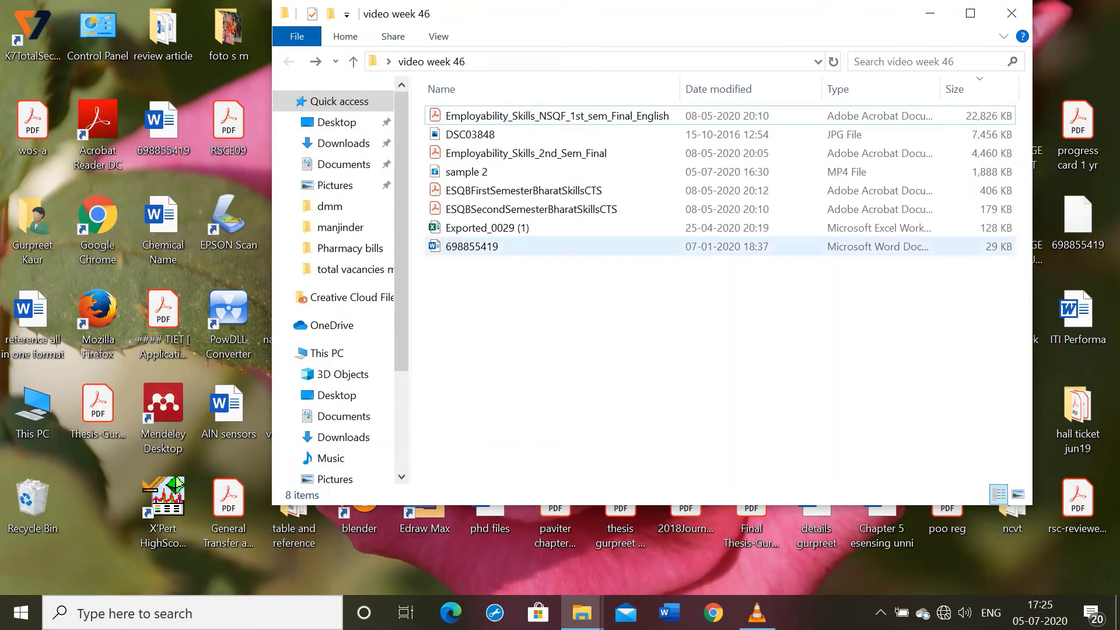
# Step: Copy the ESQBFirstSemesterBharatSkillsCTS PDF from the video week 46 folder into the Dmm folder on the desktop
pyautogui.click(523, 191)
pyautogui.rightClick(487, 191)
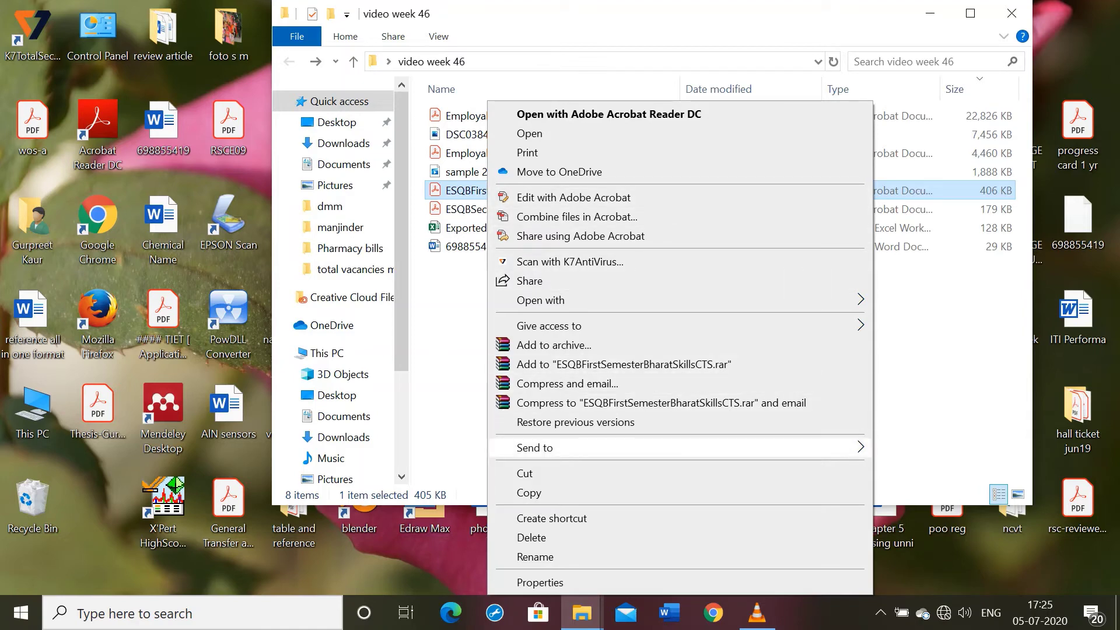
pyautogui.click(529, 493)
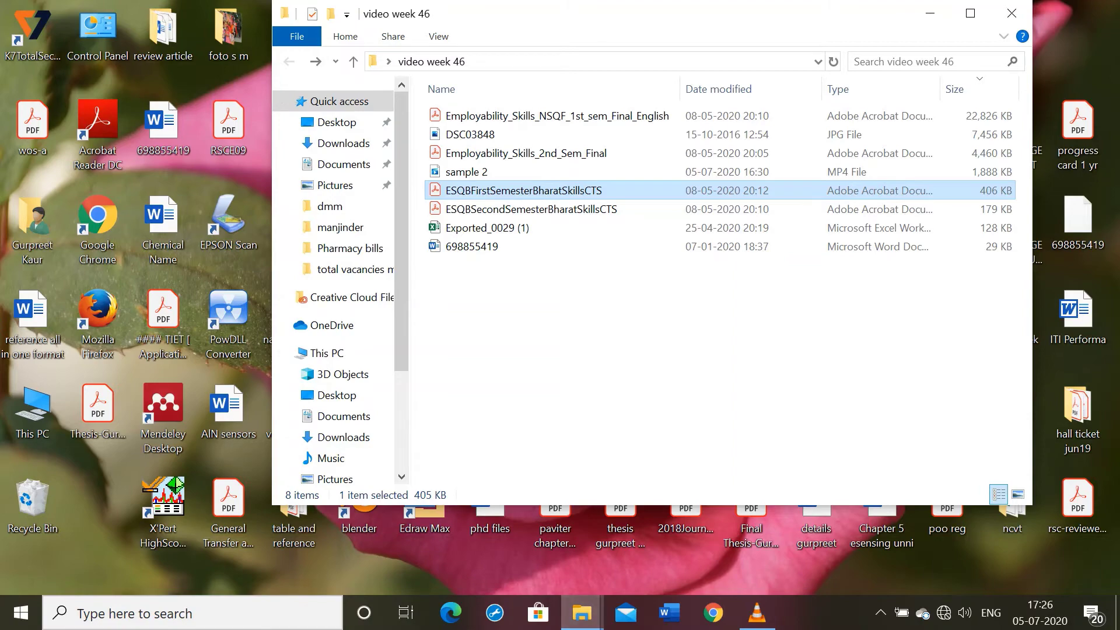
pyautogui.click(929, 12)
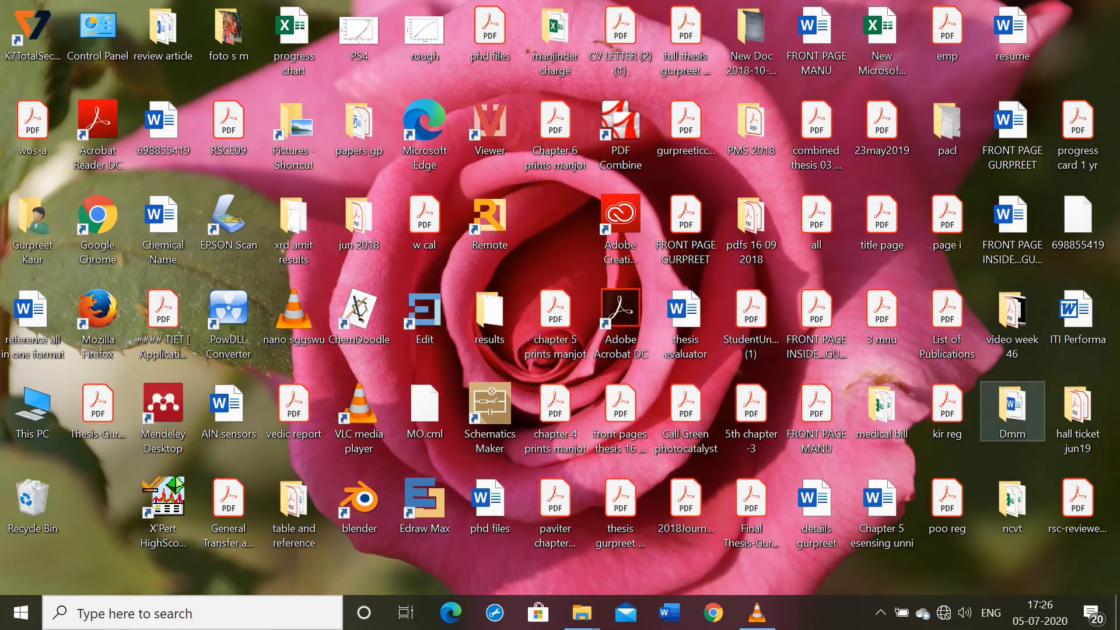
pyautogui.doubleClick(1012, 408)
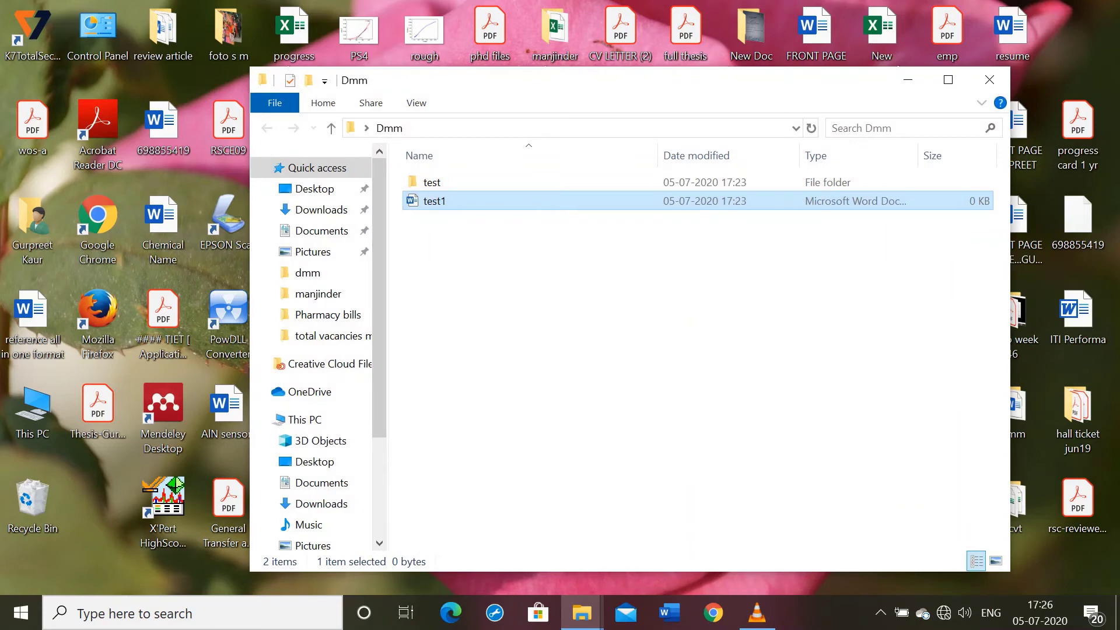
pyautogui.rightClick(528, 292)
pyautogui.click(563, 413)
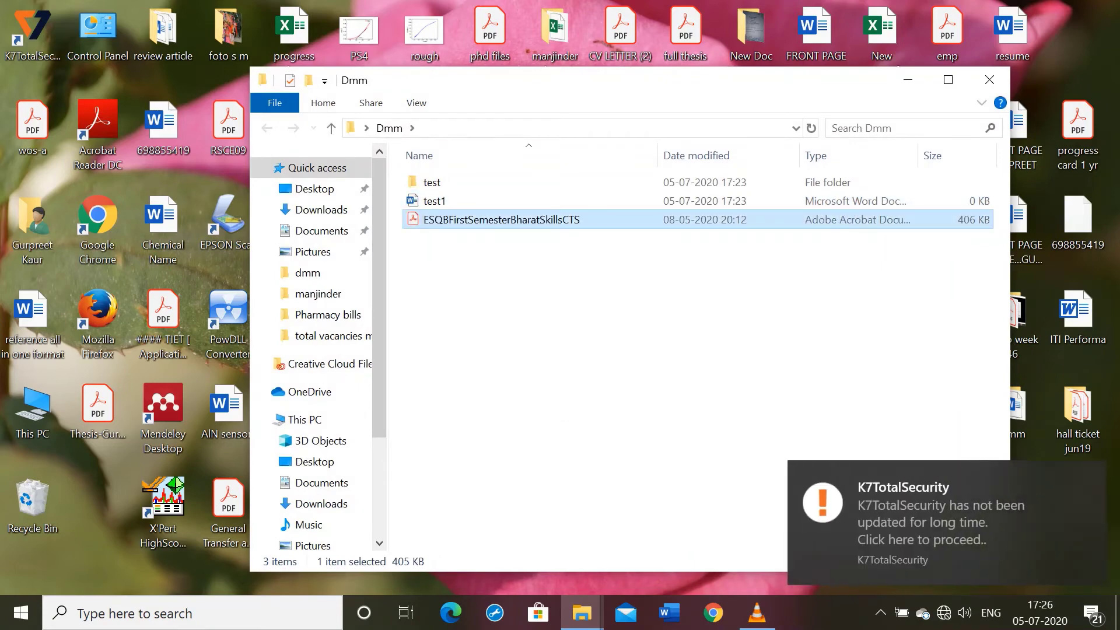
# Step: Open the names of the copied PDF and the test folder in Dmm for editing in turn
pyautogui.press('F2')
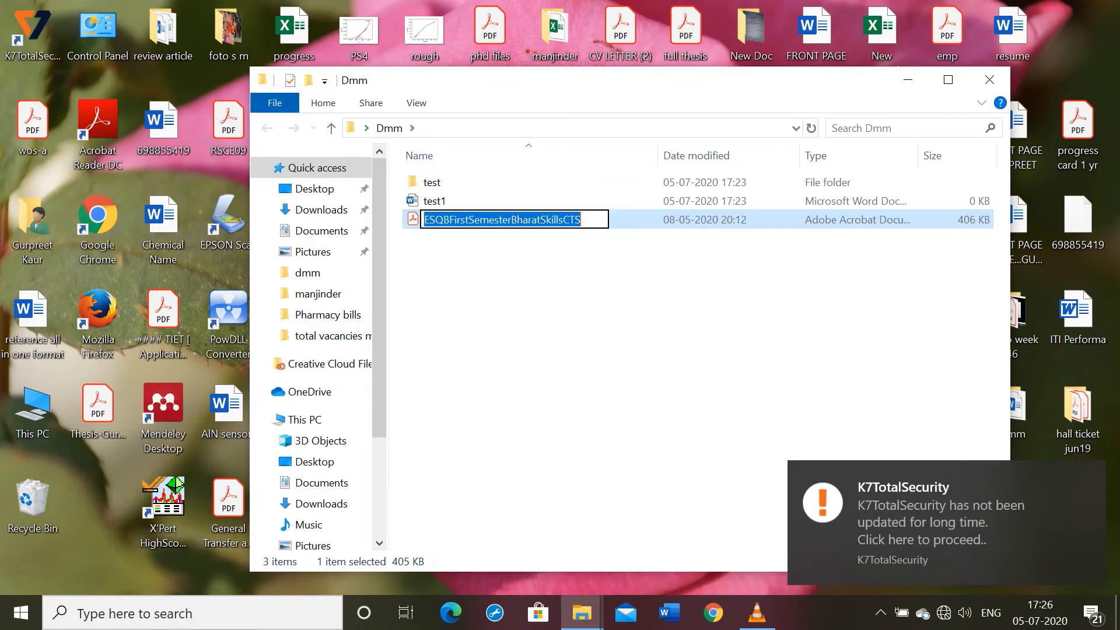
pyautogui.click(607, 350)
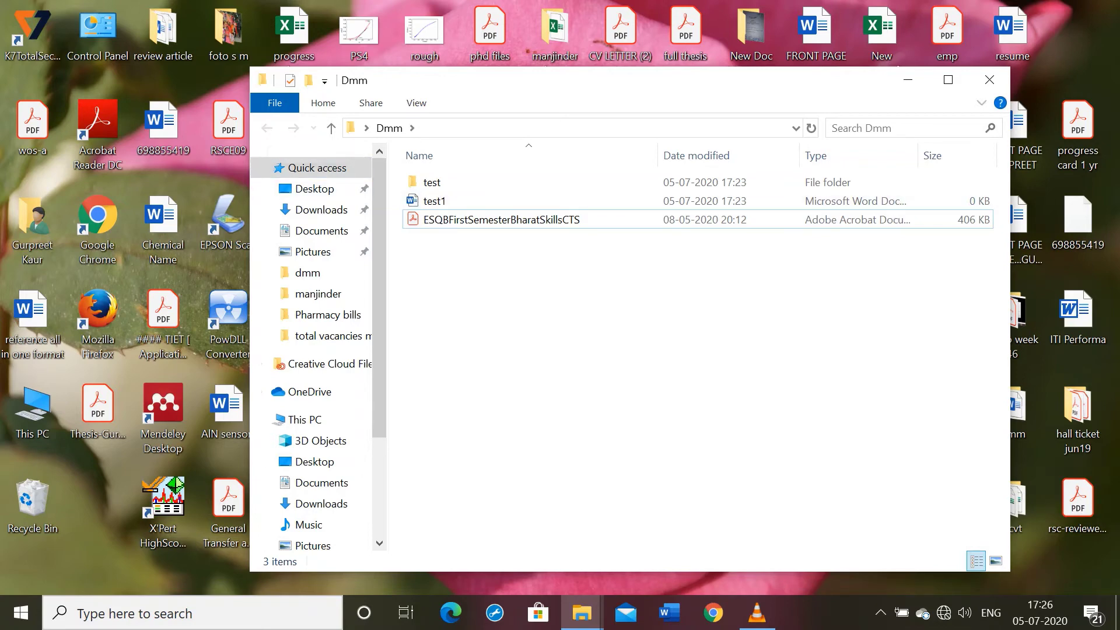
pyautogui.click(432, 182)
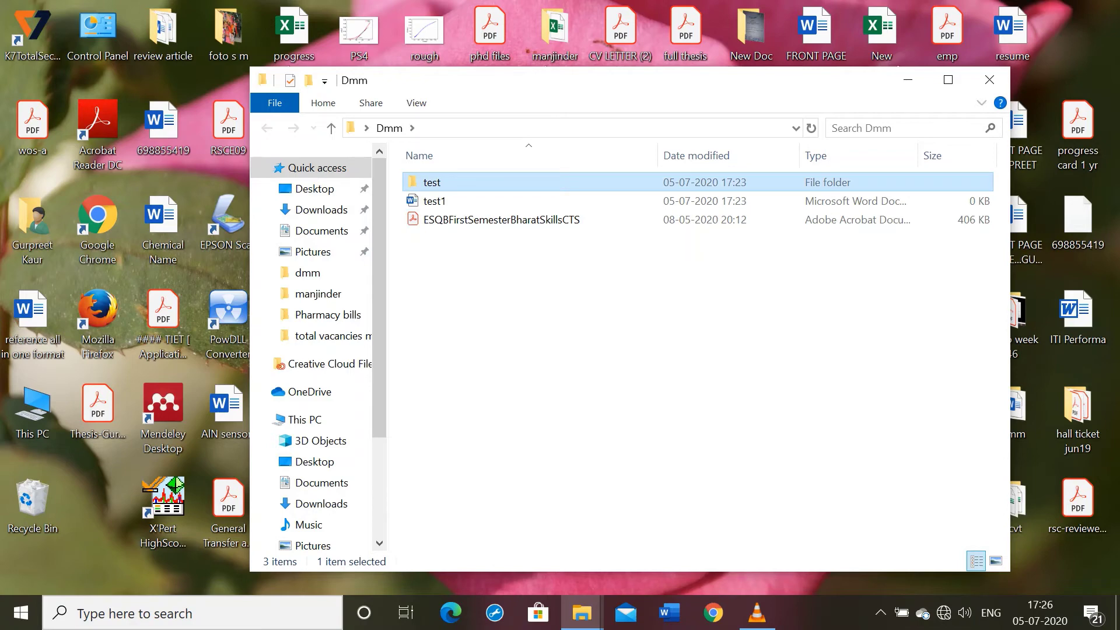
pyautogui.press('F2')
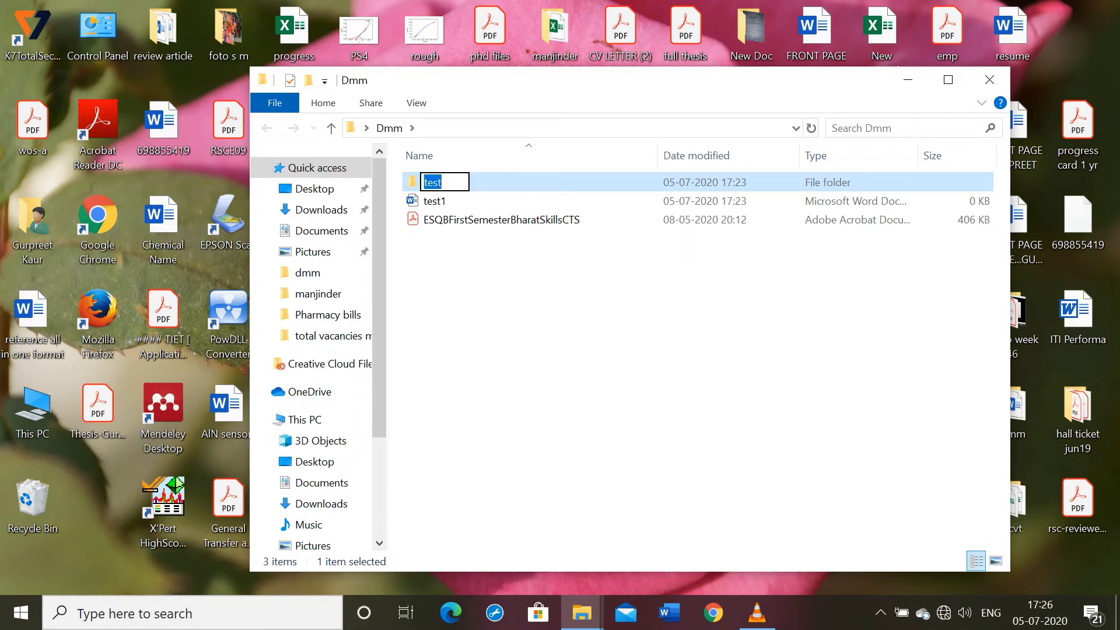
pyautogui.click(560, 263)
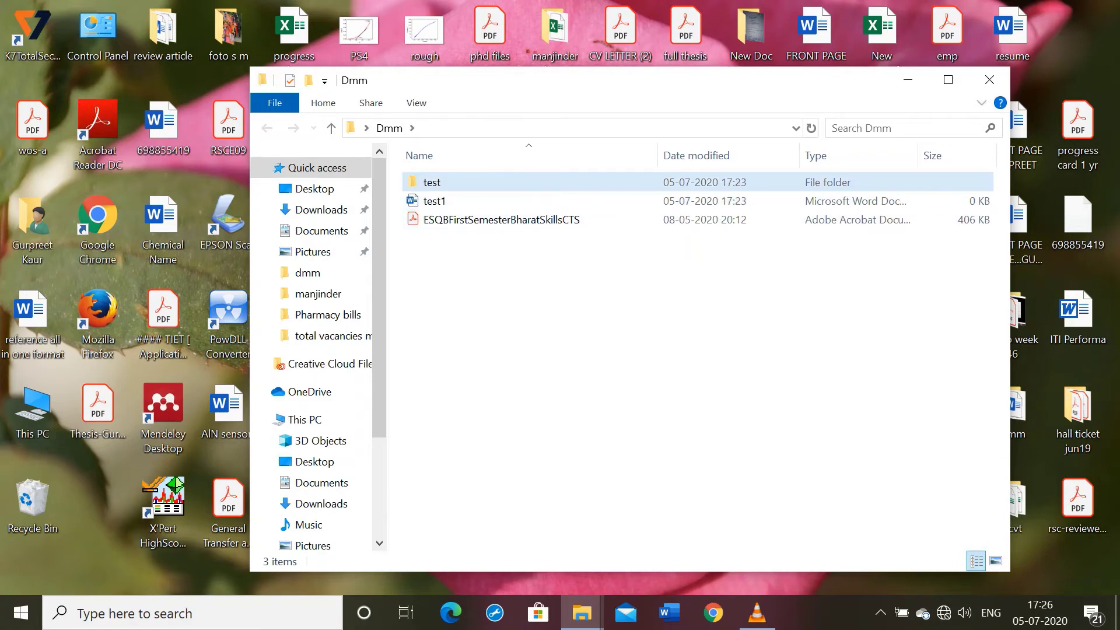
# Step: Create a shortcut to the test folder inside the Dmm folder and clear the selection
pyautogui.rightClick(508, 187)
pyautogui.rightClick(446, 181)
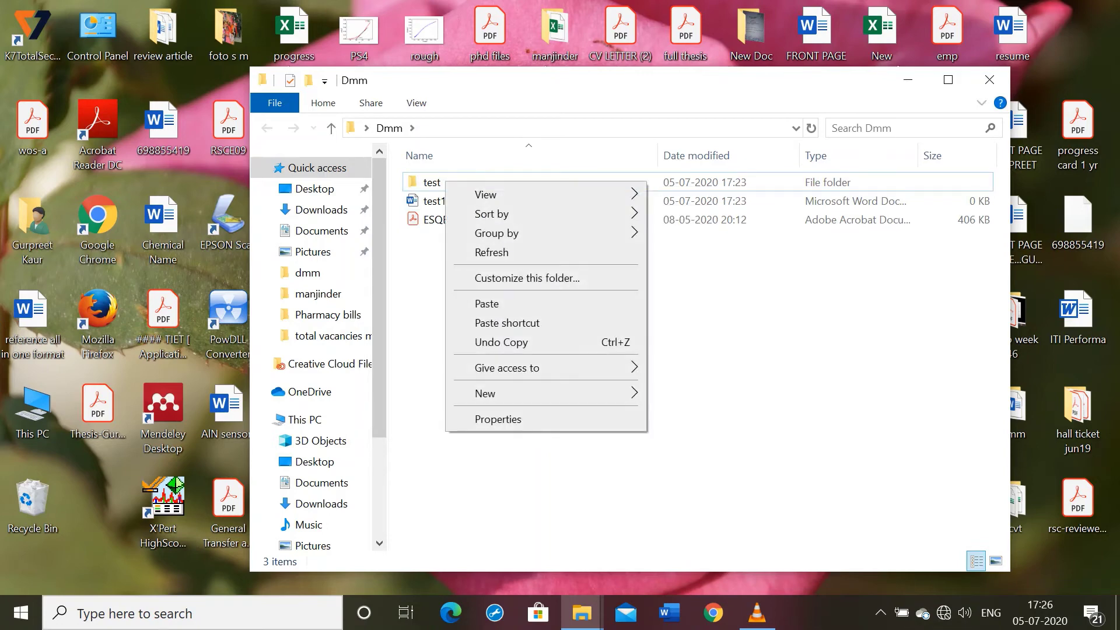
pyautogui.rightClick(425, 183)
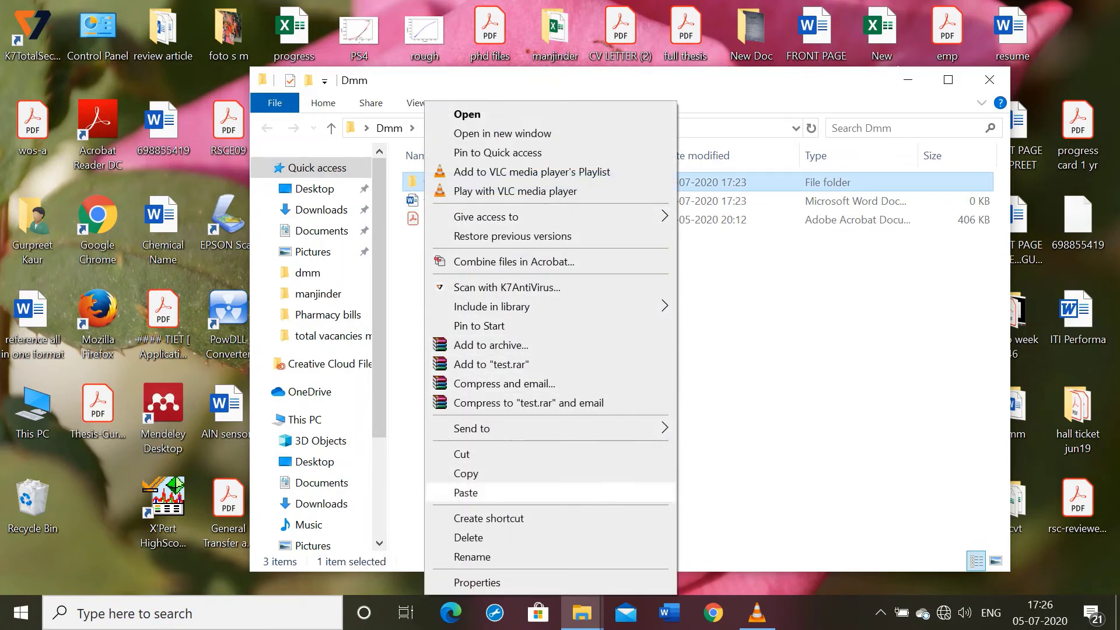
pyautogui.press('Down')
pyautogui.press('Return')
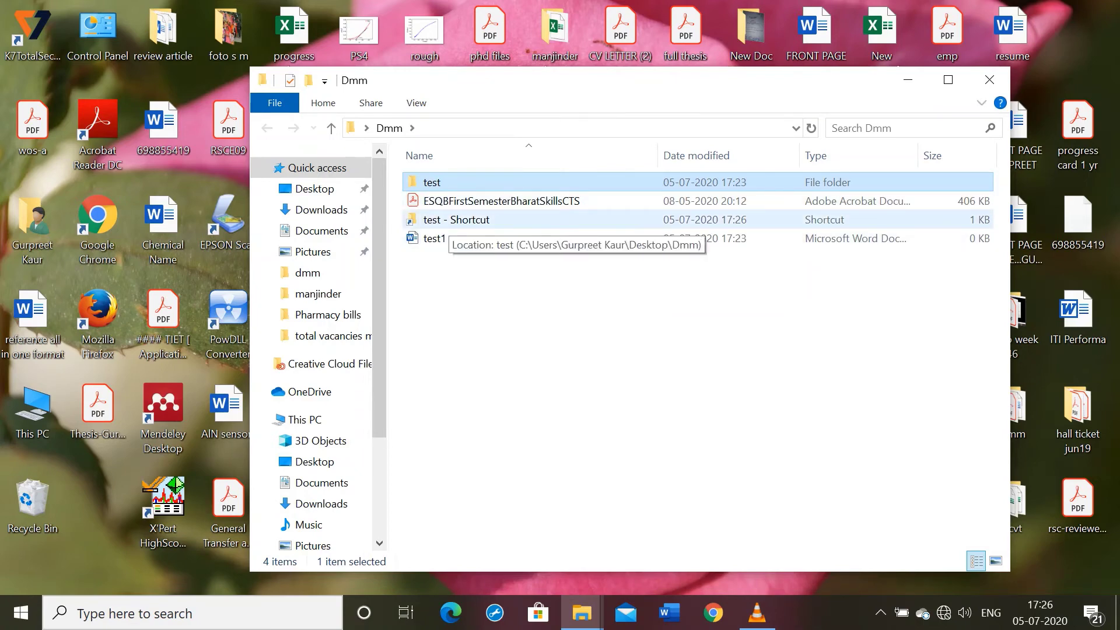
pyautogui.click(554, 315)
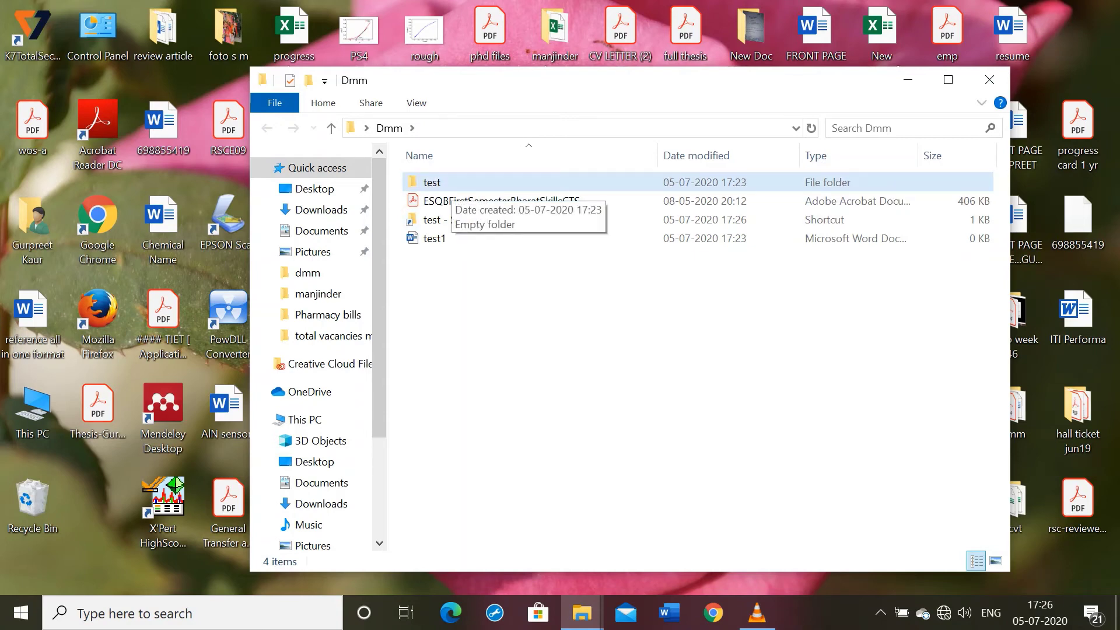
# Step: Send a shortcut of the test folder to the desktop and minimize the Dmm window
pyautogui.rightClick(452, 186)
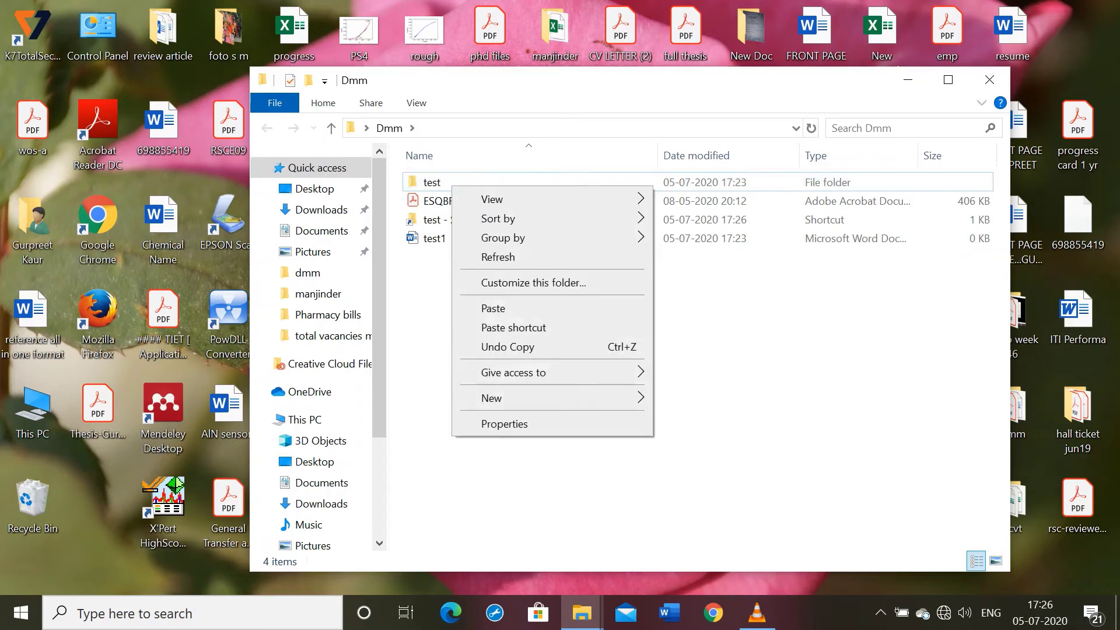
pyautogui.rightClick(428, 182)
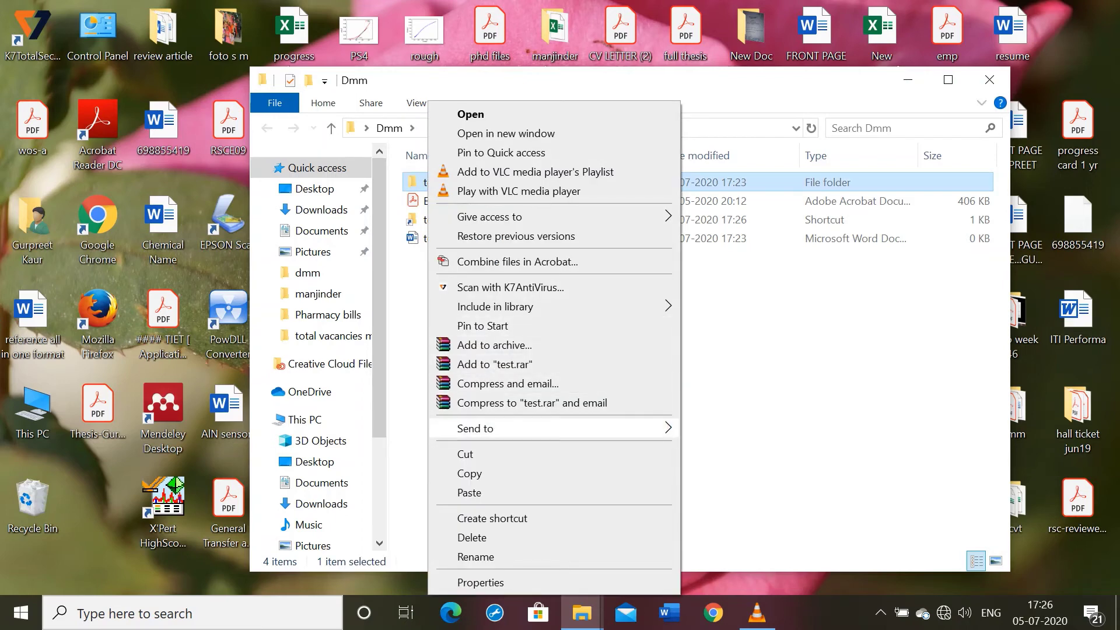
pyautogui.moveTo(554, 428)
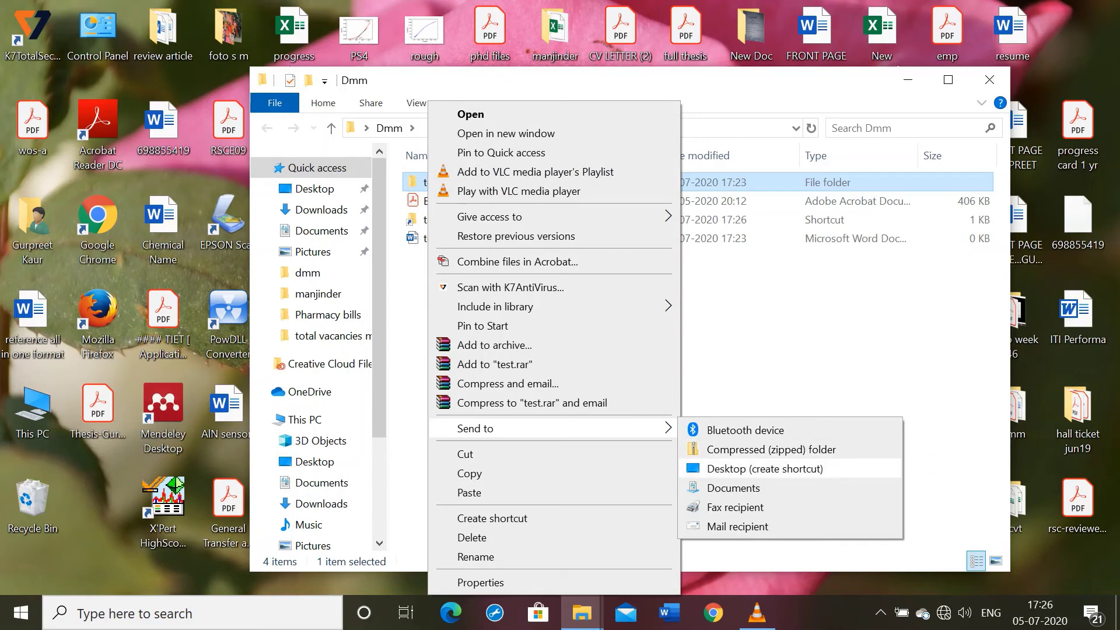
pyautogui.click(764, 469)
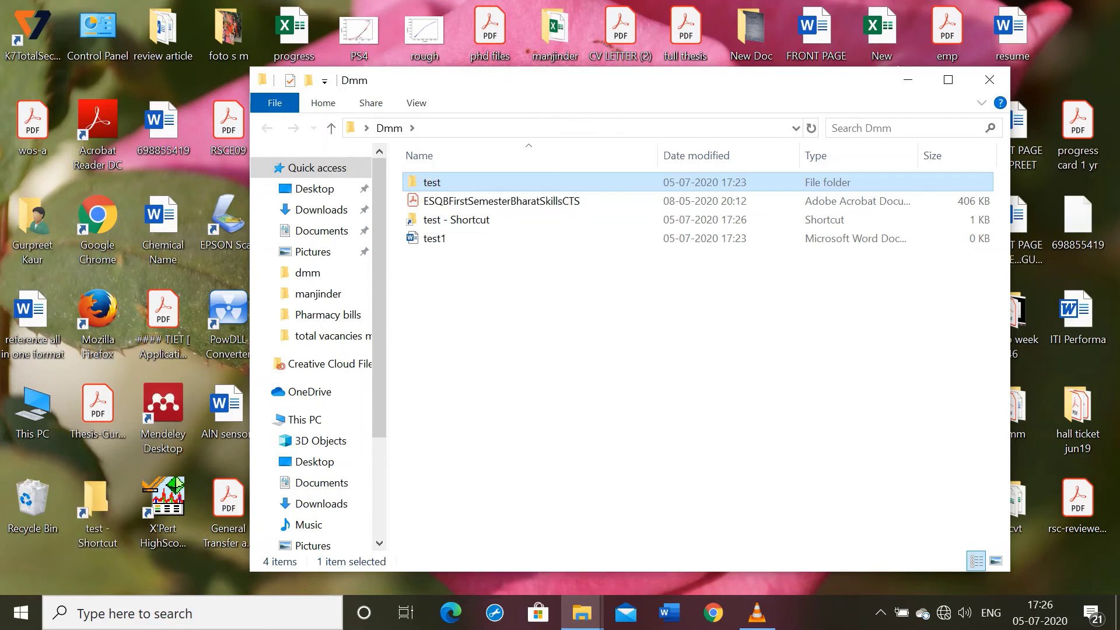
pyautogui.click(907, 80)
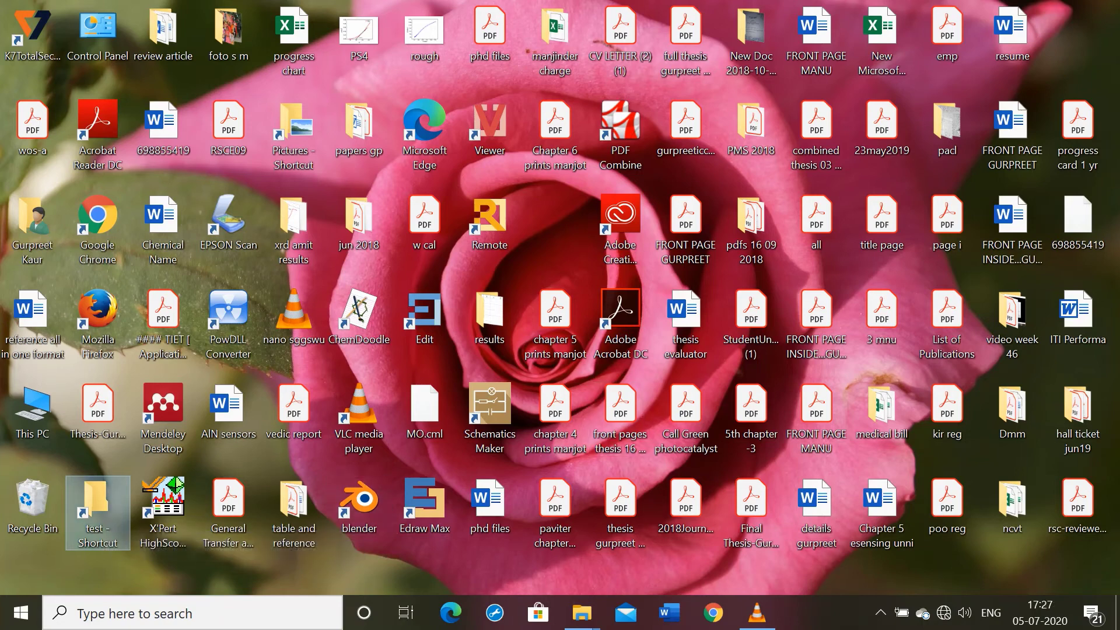
# Step: Close the minimized Dmm window and open the test folder through its desktop shortcut
pyautogui.moveTo(581, 612)
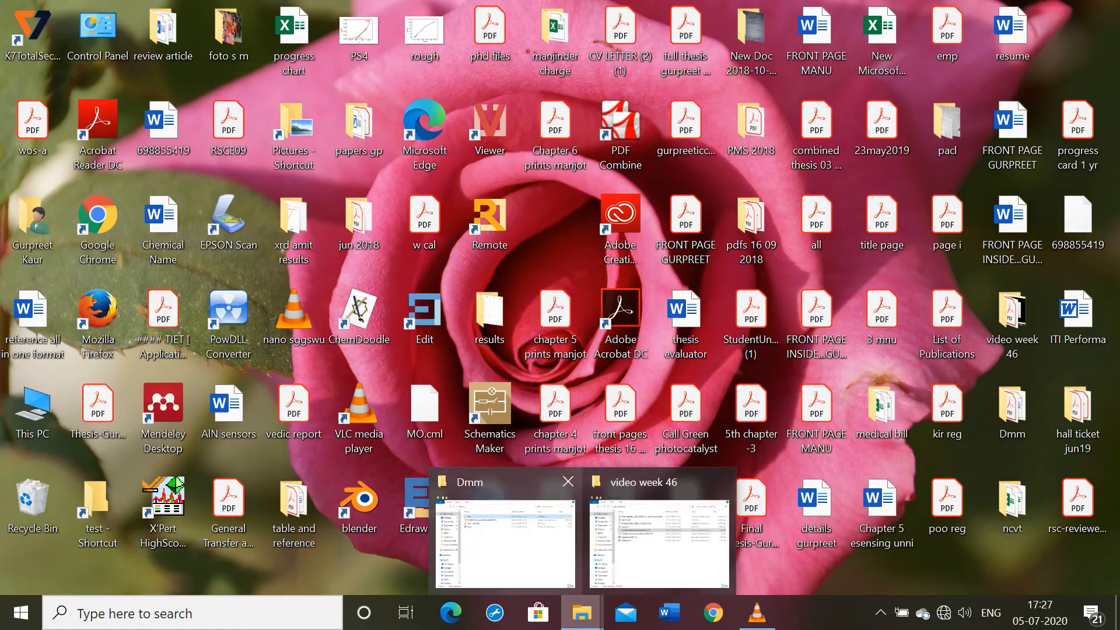
pyautogui.moveTo(505, 531)
pyautogui.click(567, 482)
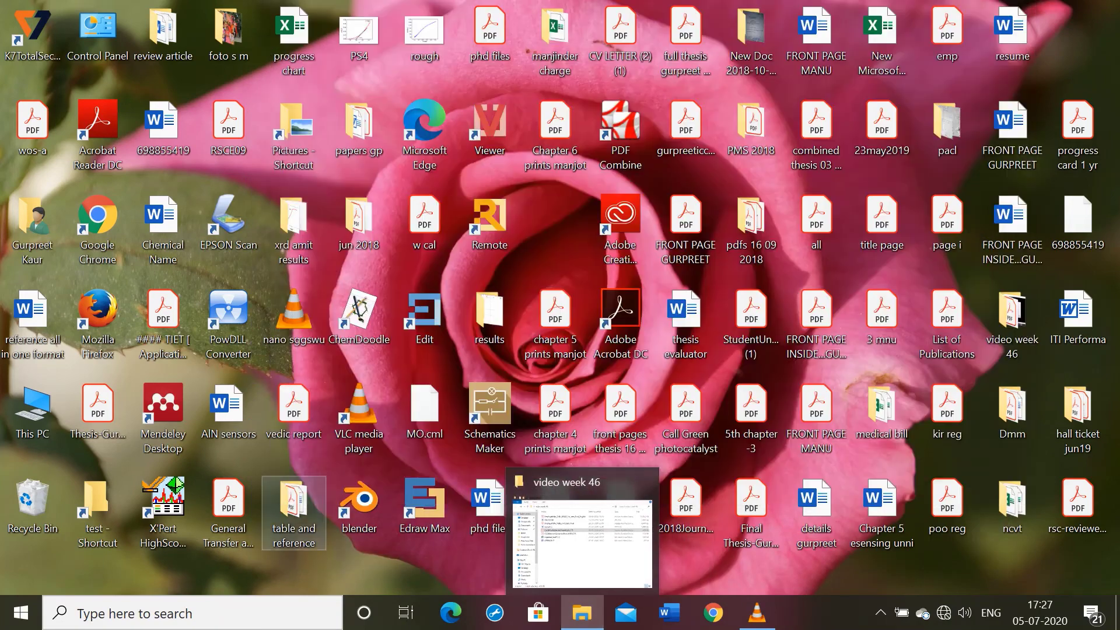
pyautogui.doubleClick(111, 519)
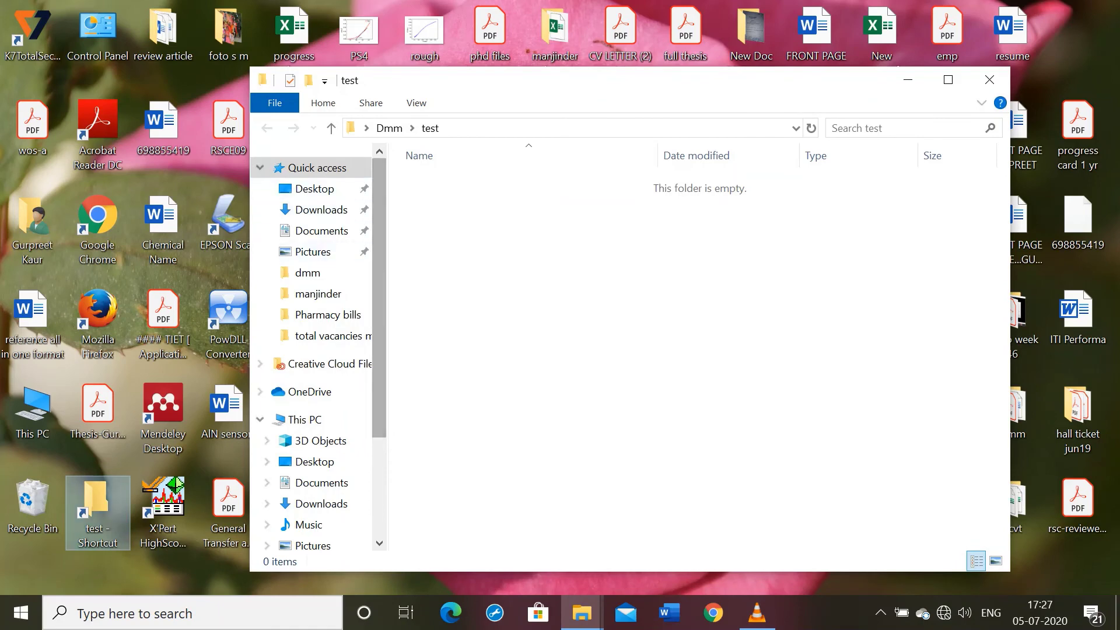
# Step: Go up to the Dmm folder and send the ESQBFirstSemesterBharatSkillsCTS PDF to Documents
pyautogui.click(389, 128)
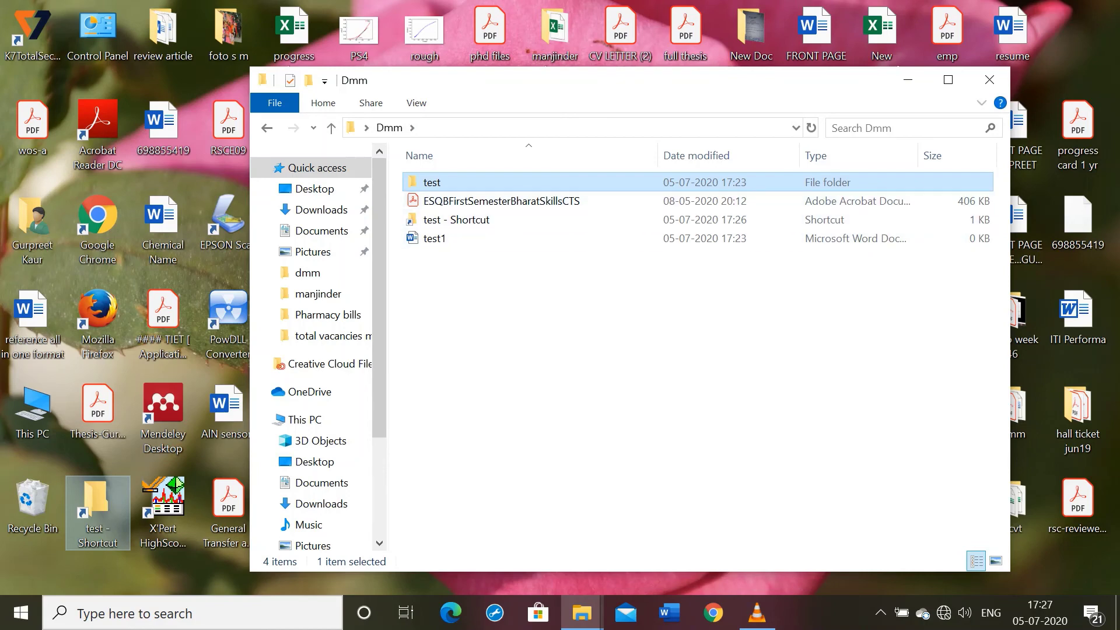
pyautogui.rightClick(467, 182)
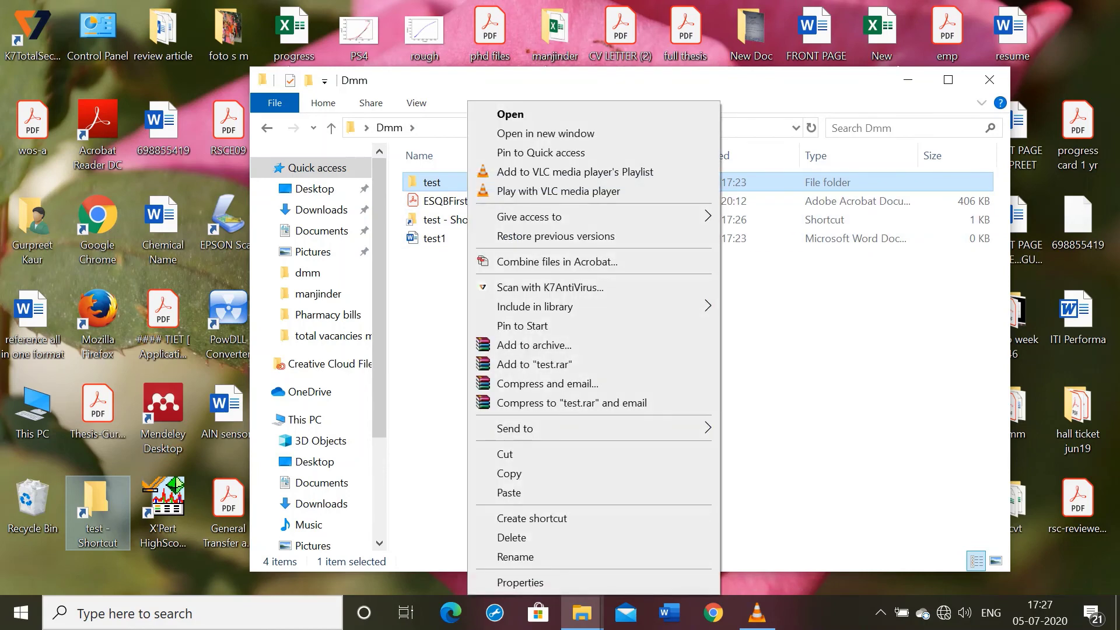
pyautogui.click(447, 201)
pyautogui.rightClick(446, 200)
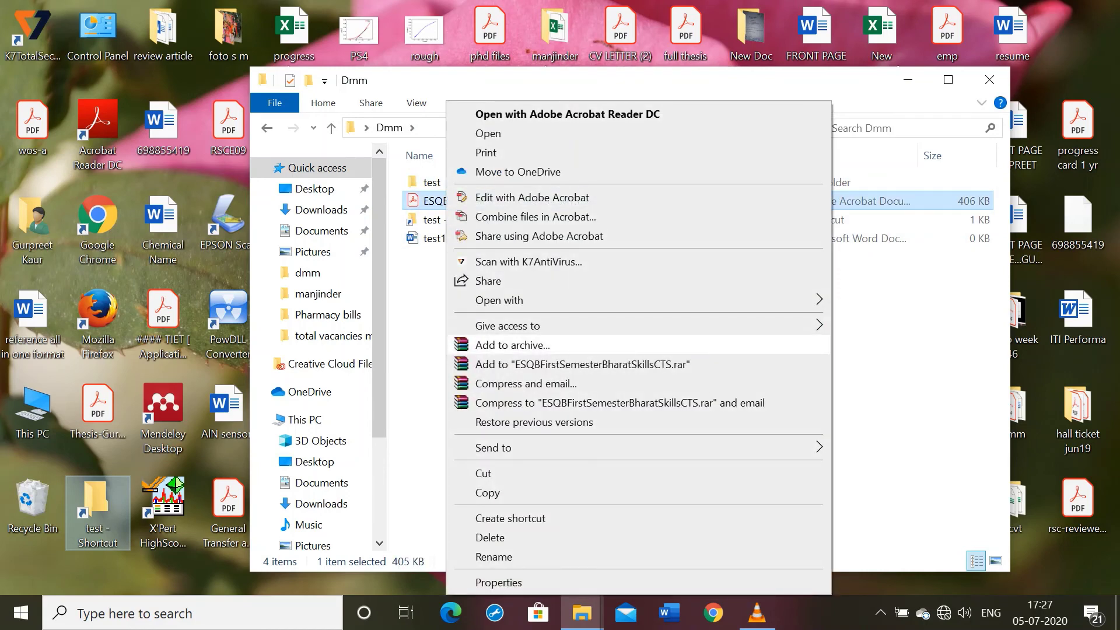
pyautogui.moveTo(525, 447)
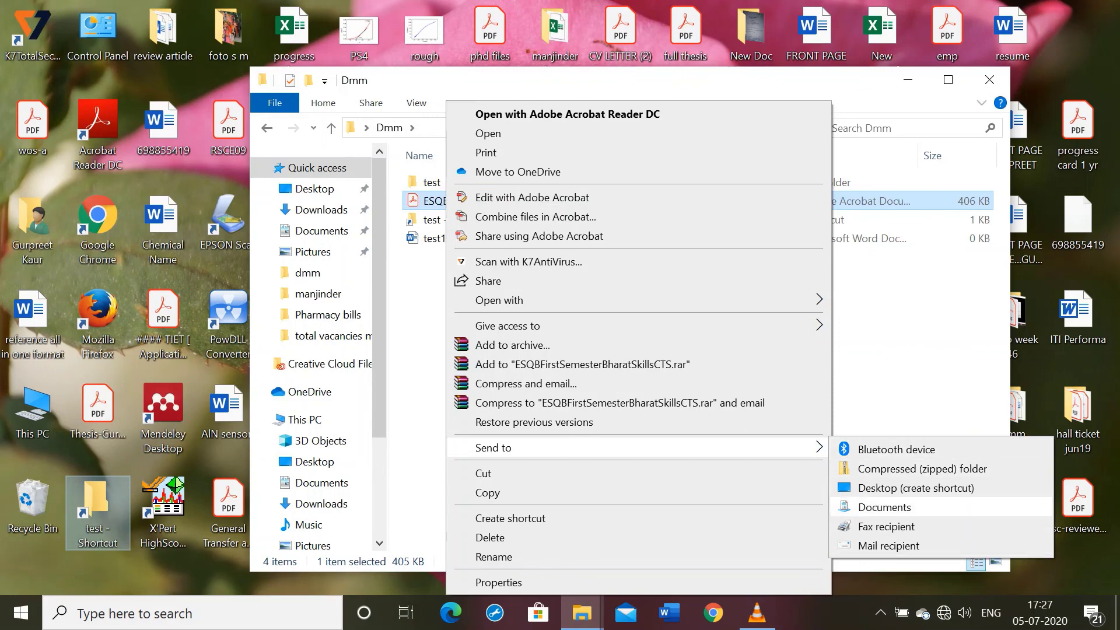
pyautogui.click(884, 507)
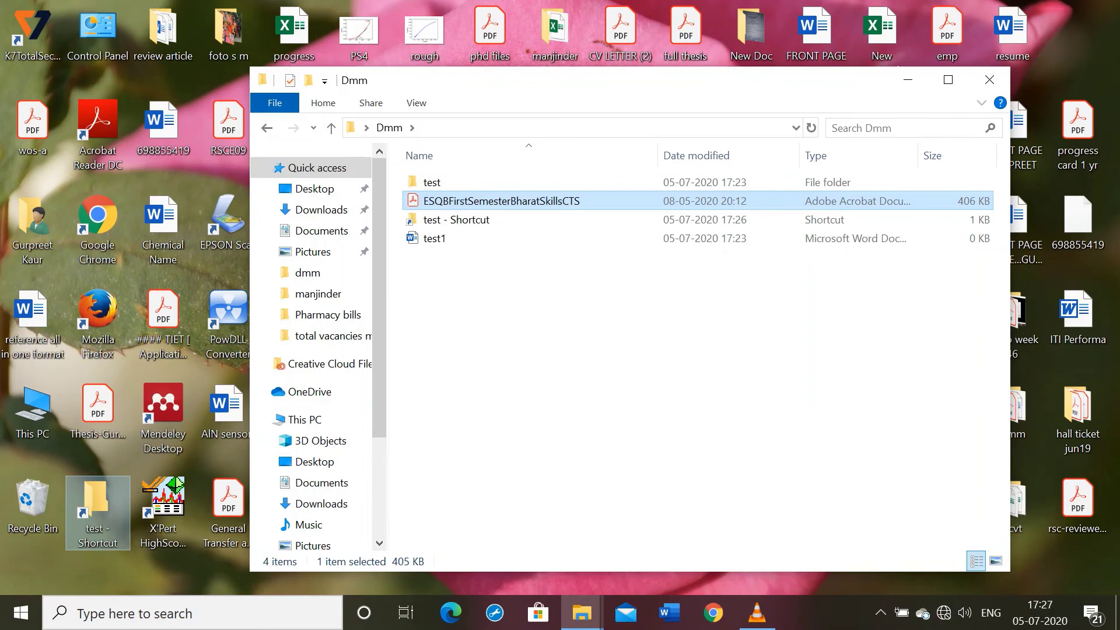